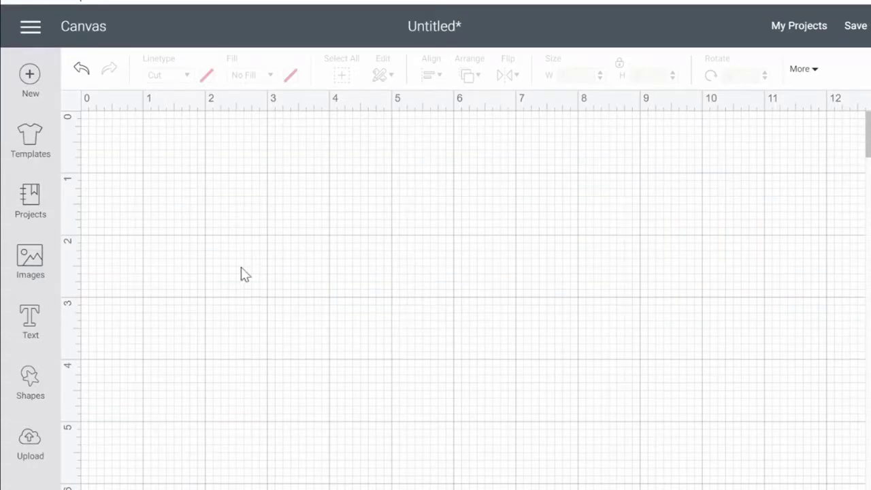
# Start a new text object on the canvas and set its font to Elizabeth
pyautogui.click(31, 319)
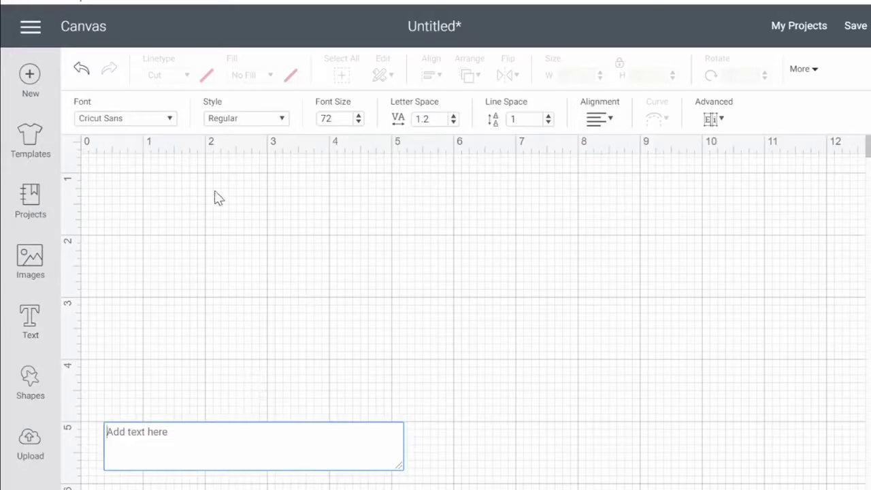
pyautogui.click(171, 119)
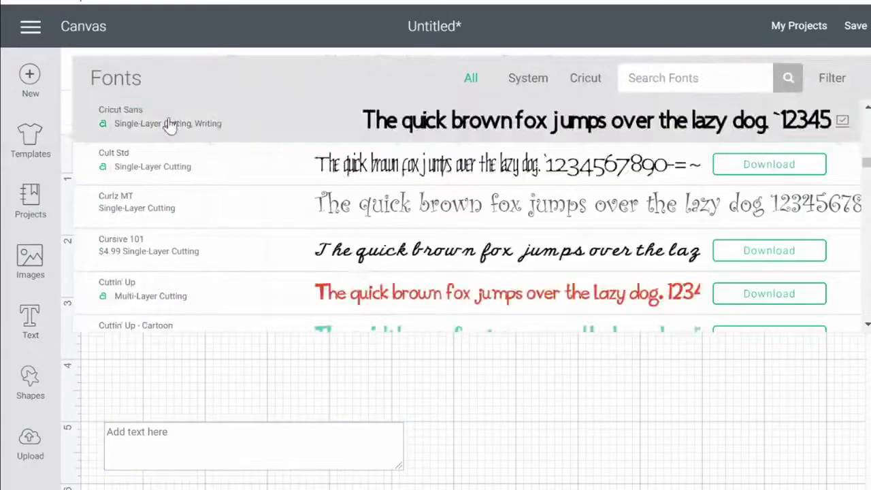
pyautogui.click(171, 123)
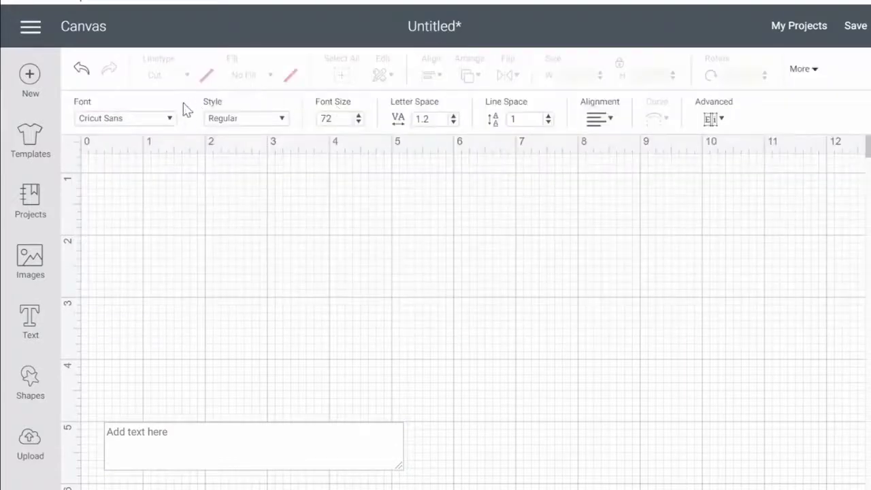
pyautogui.click(171, 120)
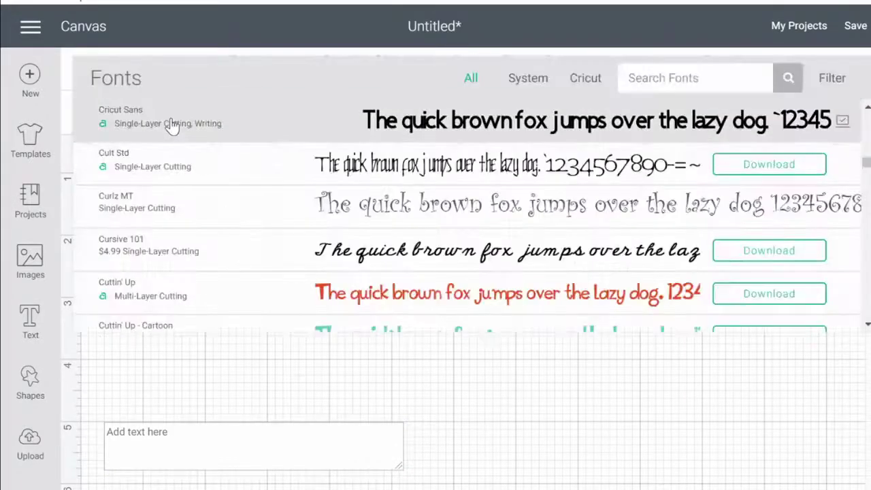
pyautogui.click(633, 77)
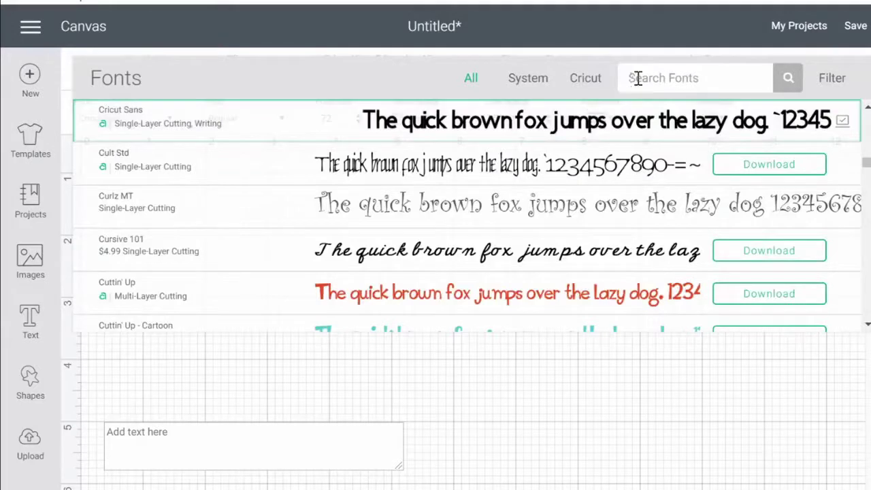
pyautogui.write('Elizabeth')
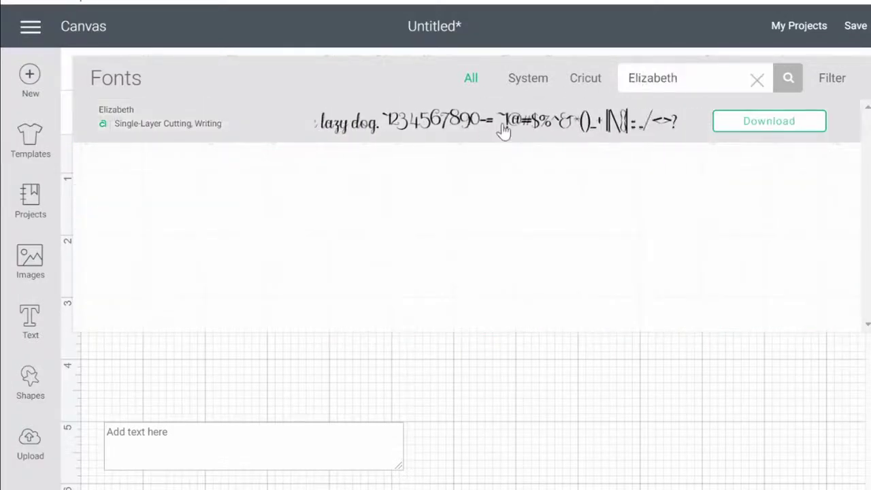
pyautogui.click(502, 131)
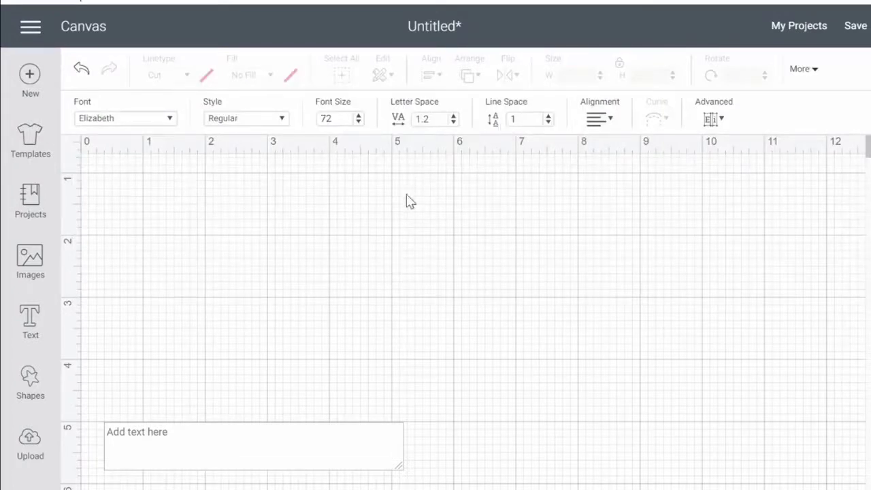
# Enter the monogram text MSA and move it up and to the left on the canvas
pyautogui.click(163, 444)
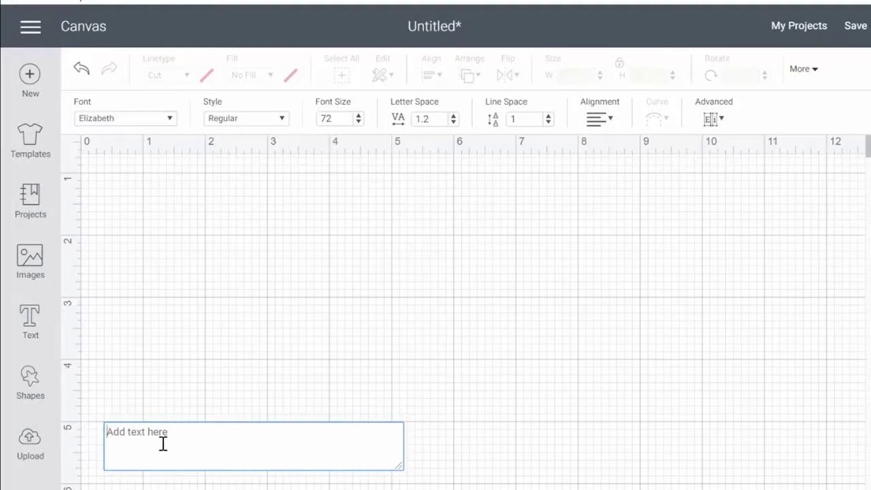
pyautogui.write('MSA')
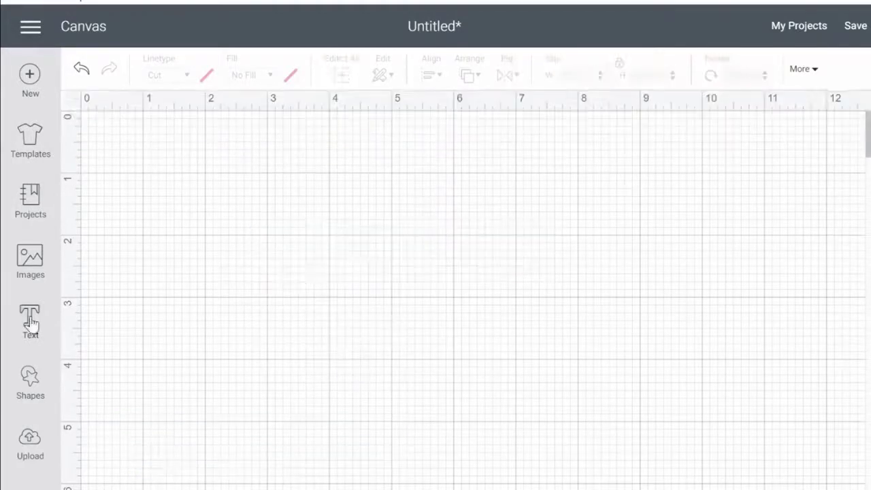
pyautogui.click(30, 320)
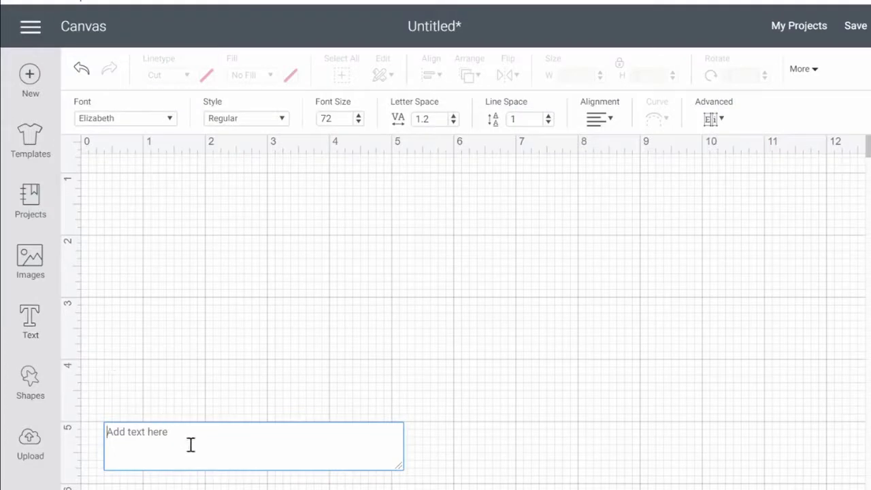
pyautogui.write('MSA')
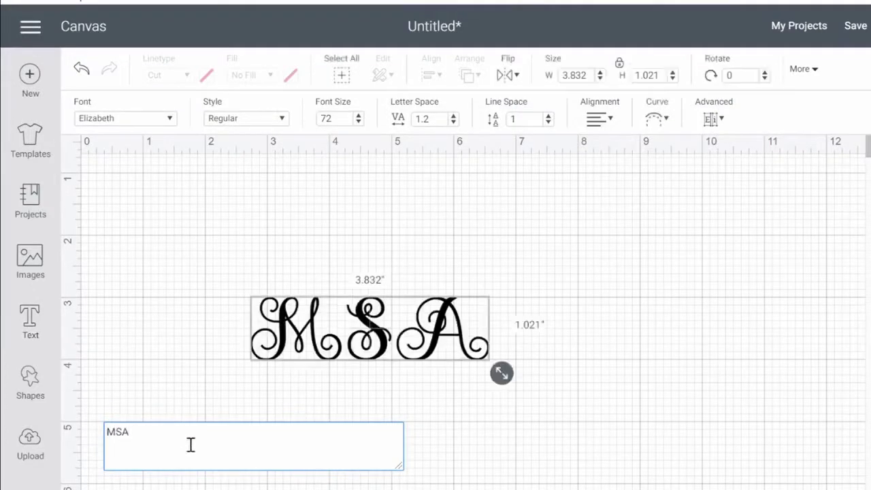
pyautogui.click(204, 374)
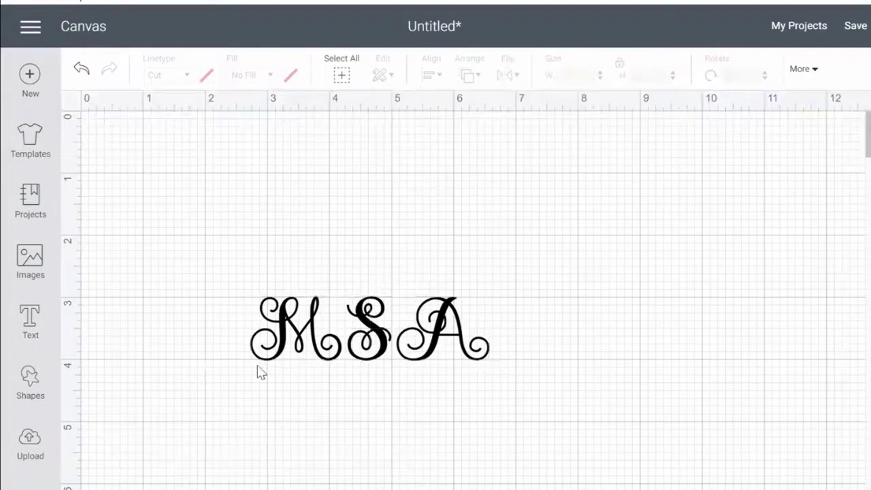
pyautogui.moveTo(334, 362); pyautogui.dragTo(254, 296)
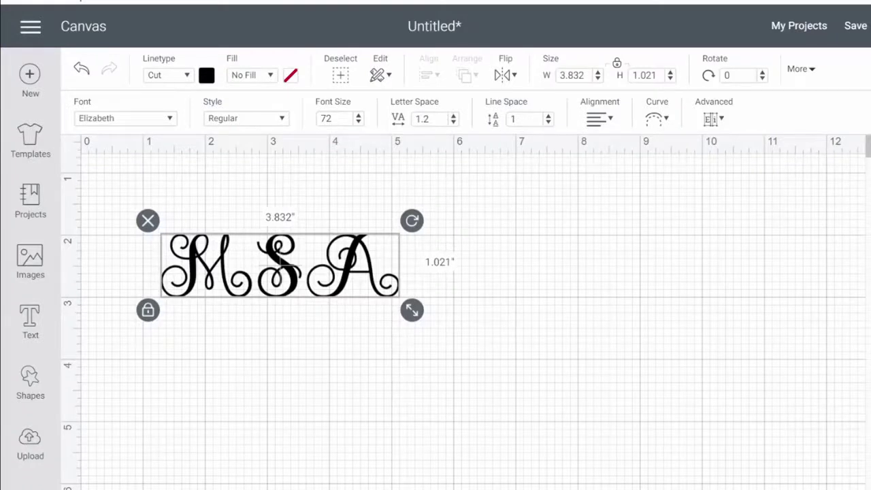
pyautogui.click(604, 254)
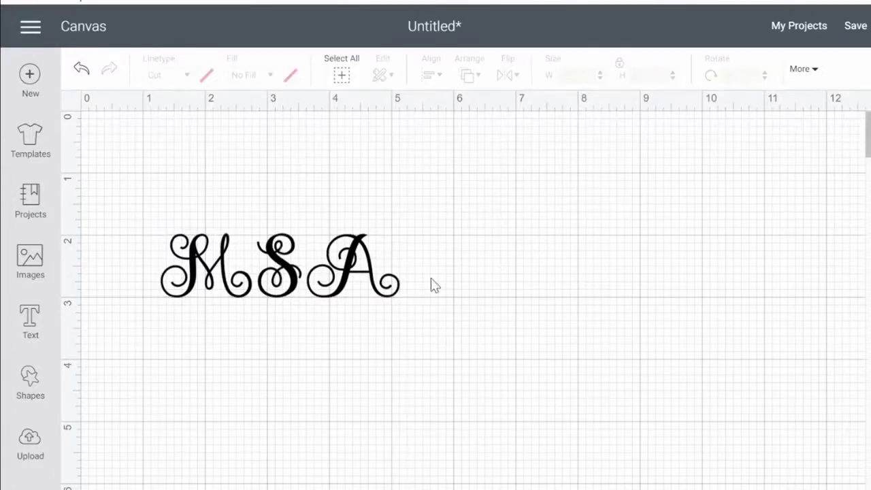
# Spread the monogram letters apart, moving the A right, the S slightly right and down, and the M down and left
pyautogui.click(359, 258)
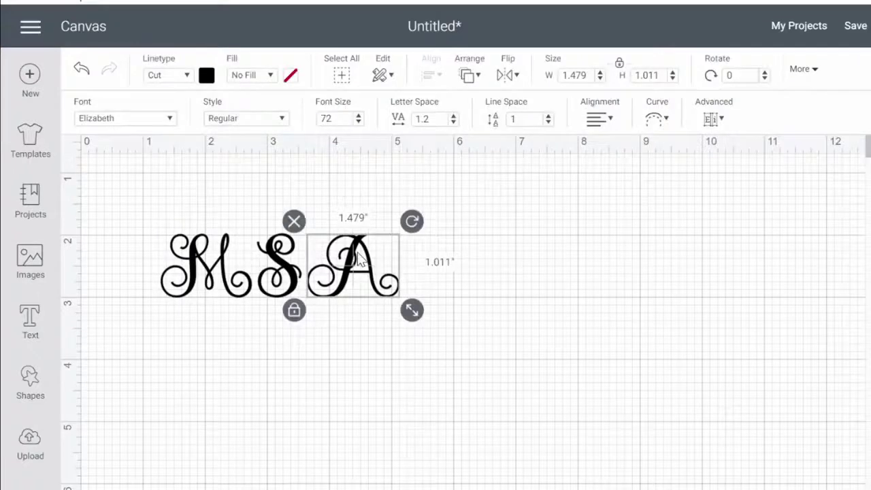
pyautogui.moveTo(359, 258); pyautogui.dragTo(450, 258)
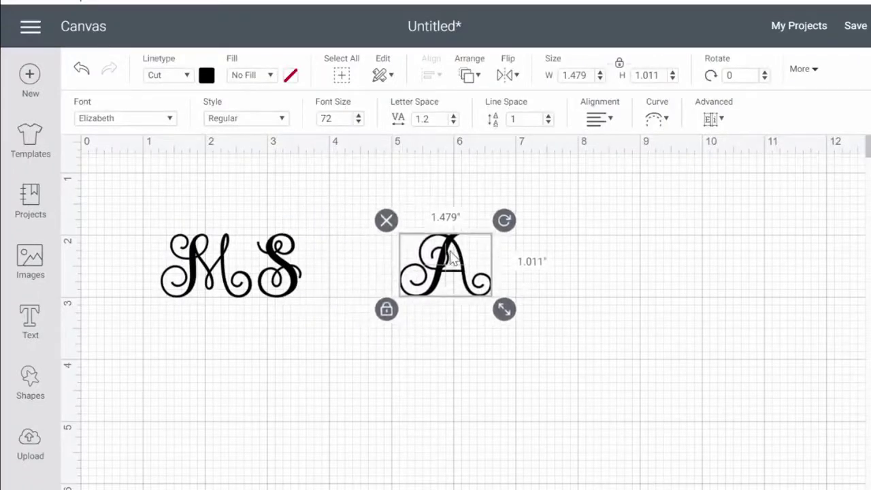
pyautogui.moveTo(275, 277); pyautogui.dragTo(303, 289)
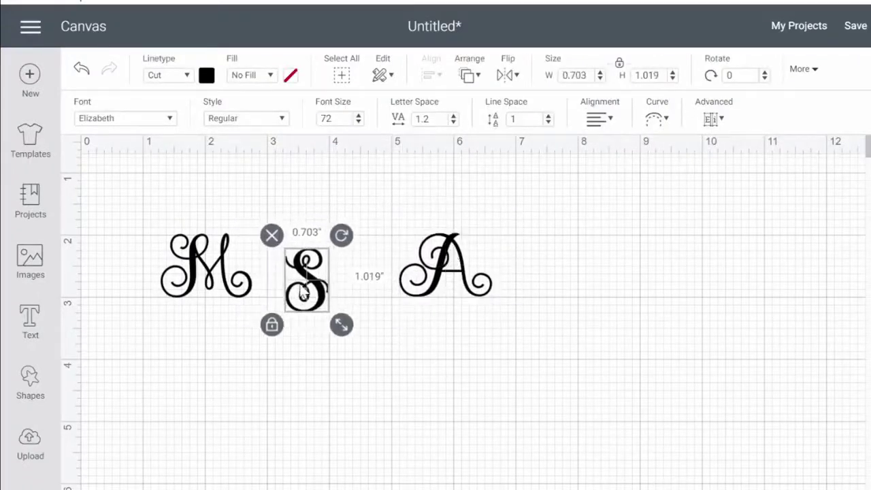
pyautogui.moveTo(201, 267); pyautogui.dragTo(164, 315)
# Unlock the S's proportions, enlarge it to about 1.44 by 2.13 inches, and lock the proportions again
pyautogui.click(319, 291)
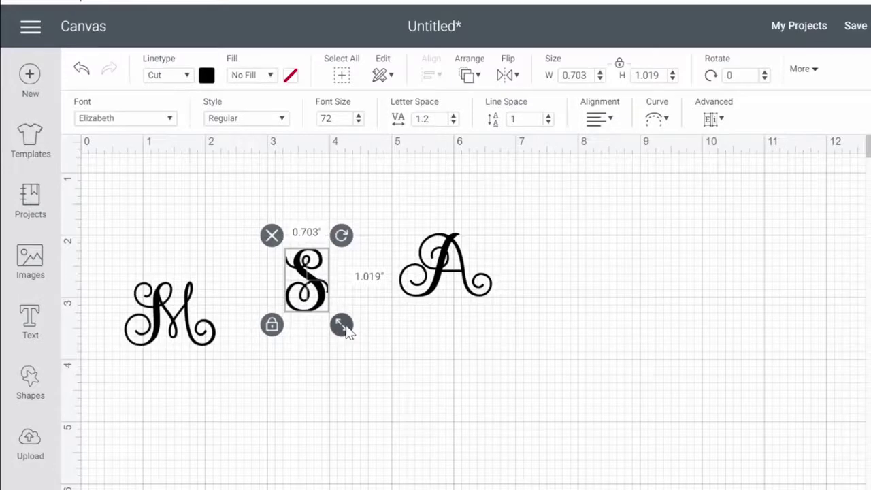
pyautogui.click(273, 325)
pyautogui.moveTo(343, 324); pyautogui.dragTo(390, 396)
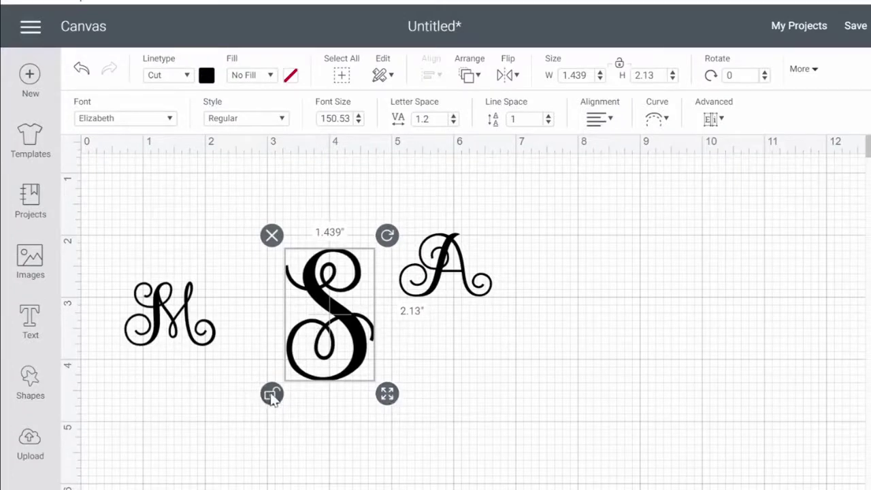
pyautogui.click(271, 396)
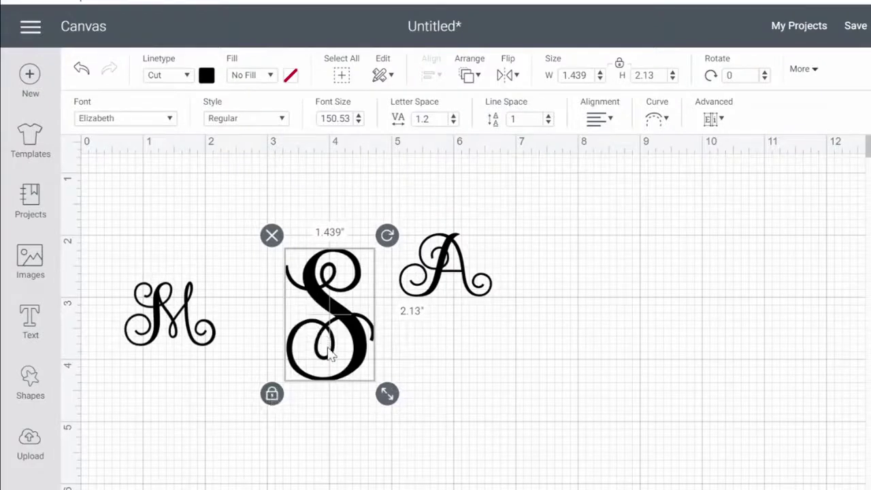
# Move the S slightly up and left, and unlock the A's proportions
pyautogui.click(450, 267)
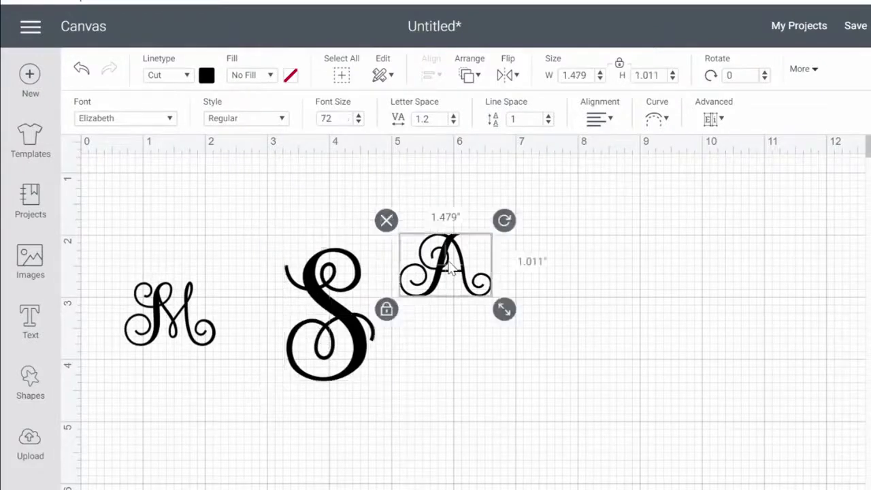
pyautogui.click(343, 327)
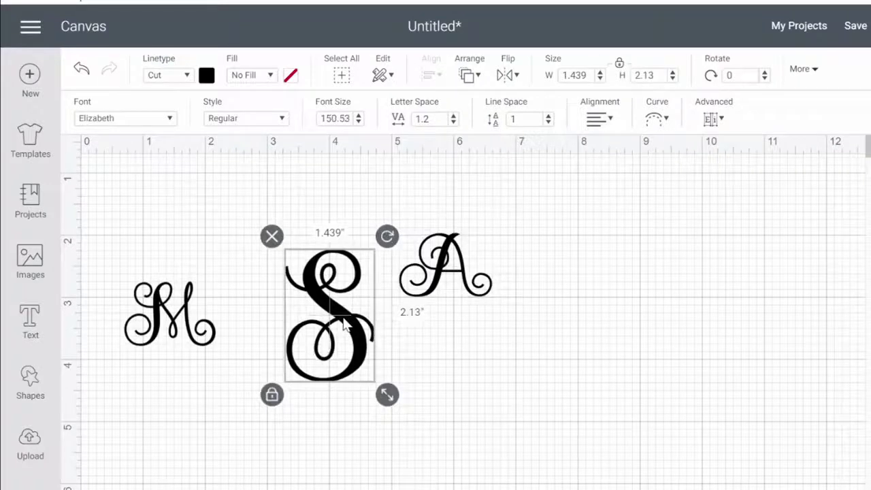
pyautogui.moveTo(344, 327); pyautogui.dragTo(327, 310)
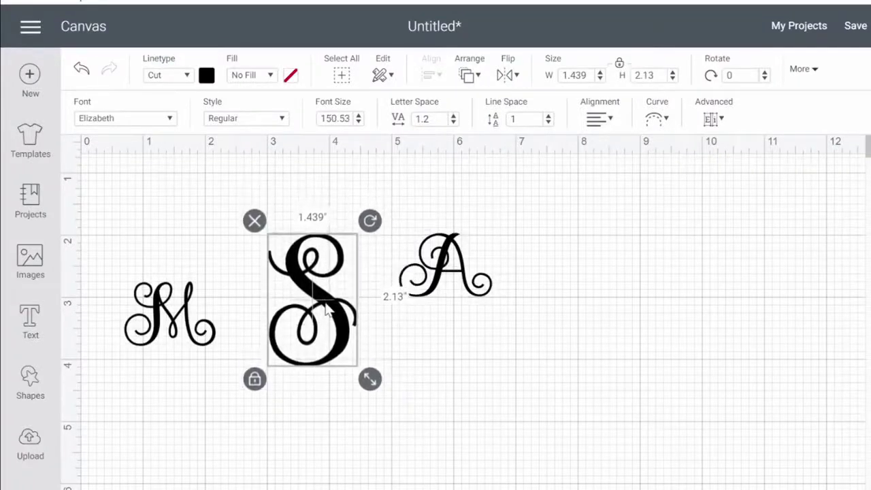
pyautogui.click(460, 269)
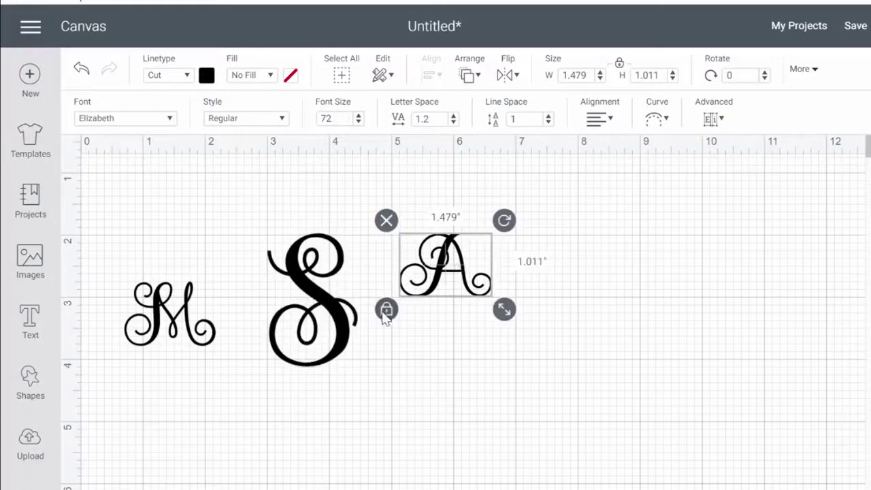
pyautogui.click(386, 309)
# Enlarge the S to about 1.85 by 2.74 inches and move it up and left, between the M and the A
pyautogui.click(326, 327)
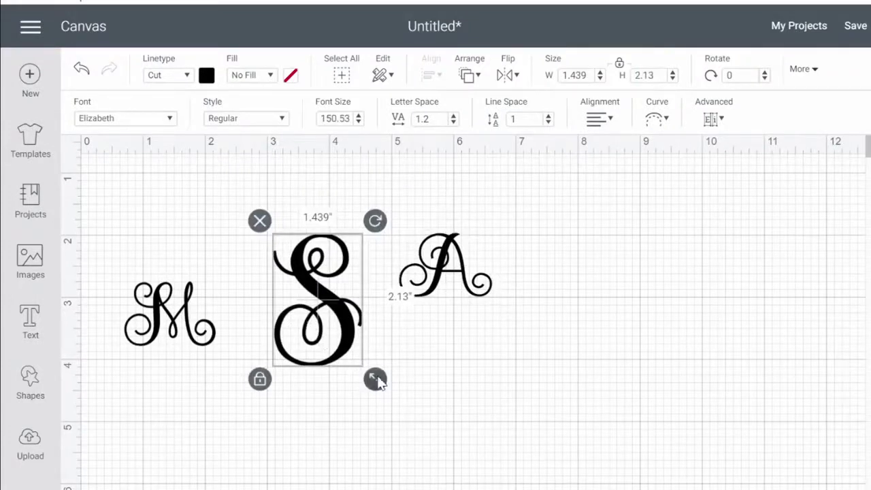
pyautogui.moveTo(376, 379); pyautogui.dragTo(390, 415)
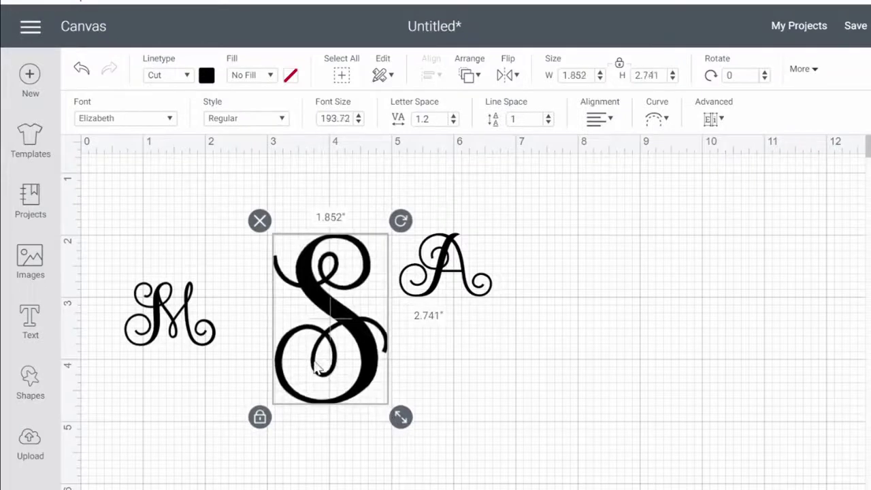
pyautogui.moveTo(317, 368); pyautogui.dragTo(292, 355)
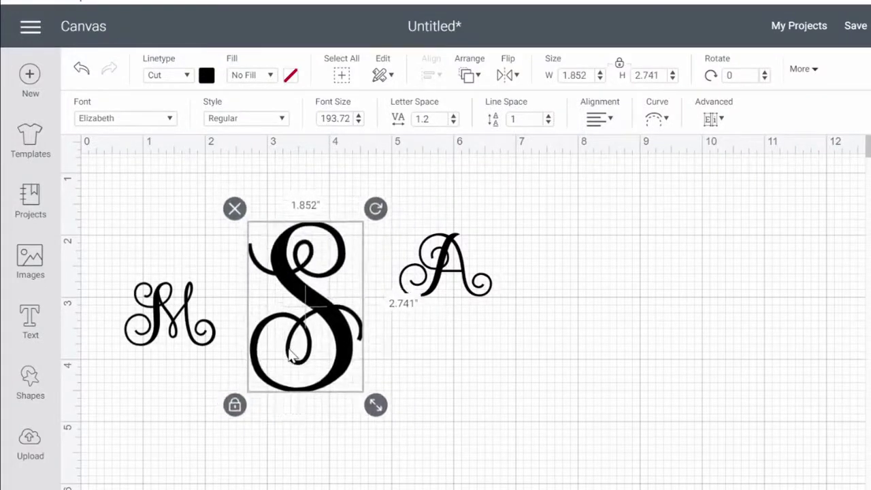
# Stretch the A to about 2.05 by 1.73 inches, place it touching the S's right side, and relock its proportions
pyautogui.click(460, 261)
pyautogui.moveTo(461, 269); pyautogui.dragTo(454, 309)
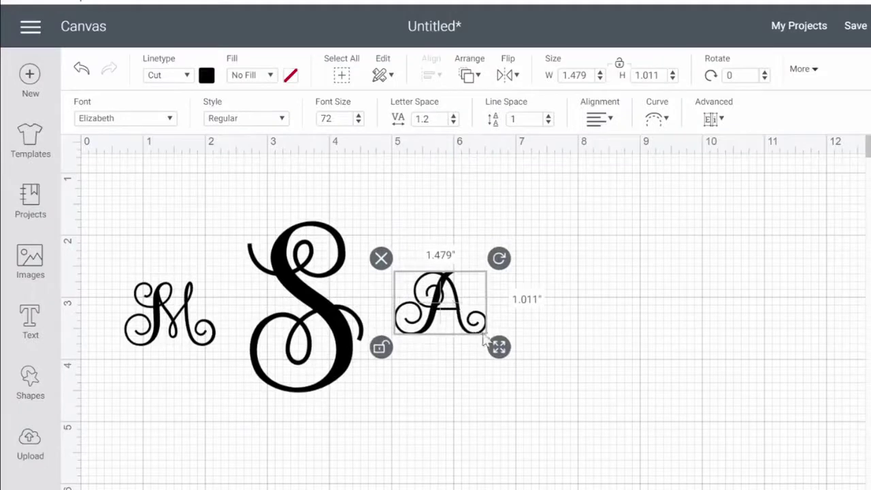
pyautogui.moveTo(500, 348); pyautogui.dragTo(523, 383)
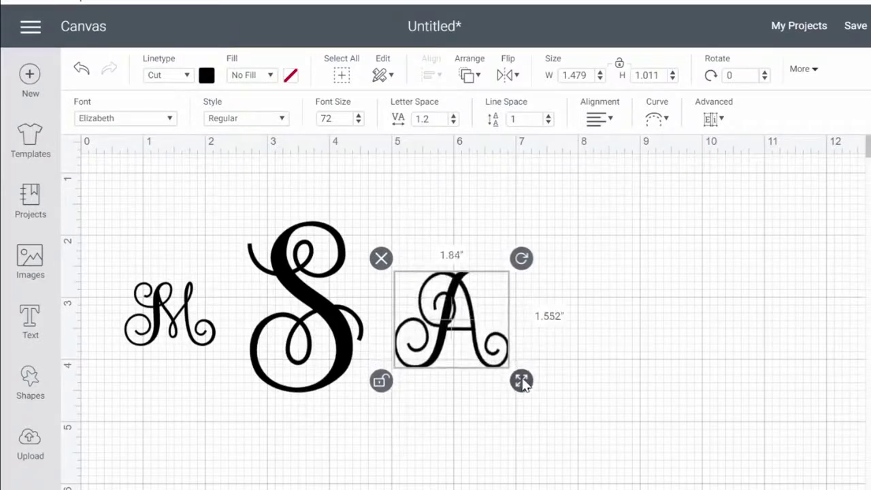
pyautogui.moveTo(522, 383); pyautogui.dragTo(535, 394)
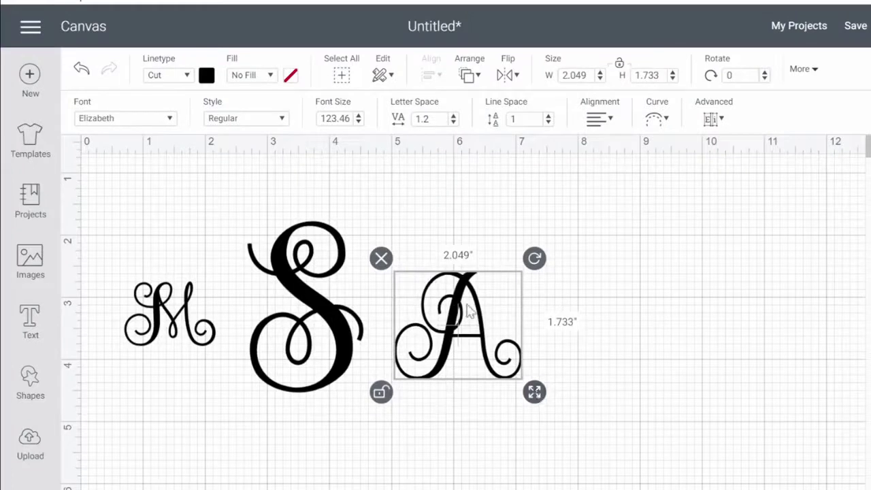
pyautogui.moveTo(469, 310); pyautogui.dragTo(434, 295)
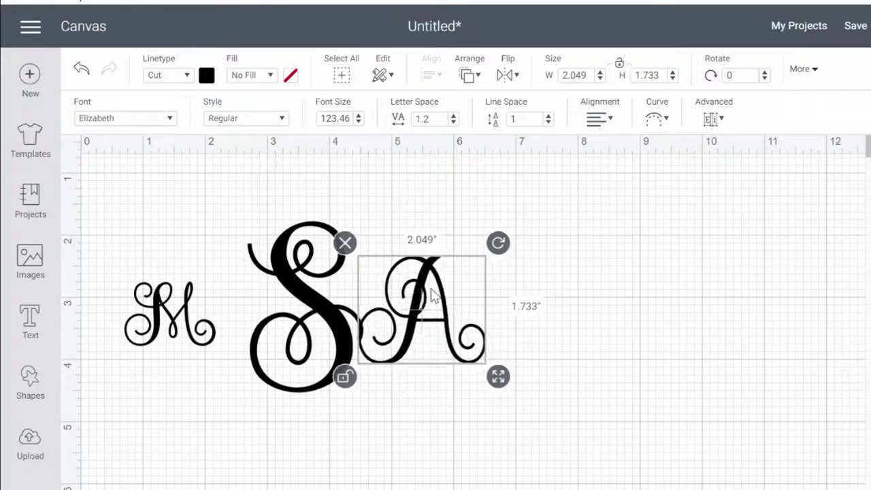
pyautogui.click(692, 293)
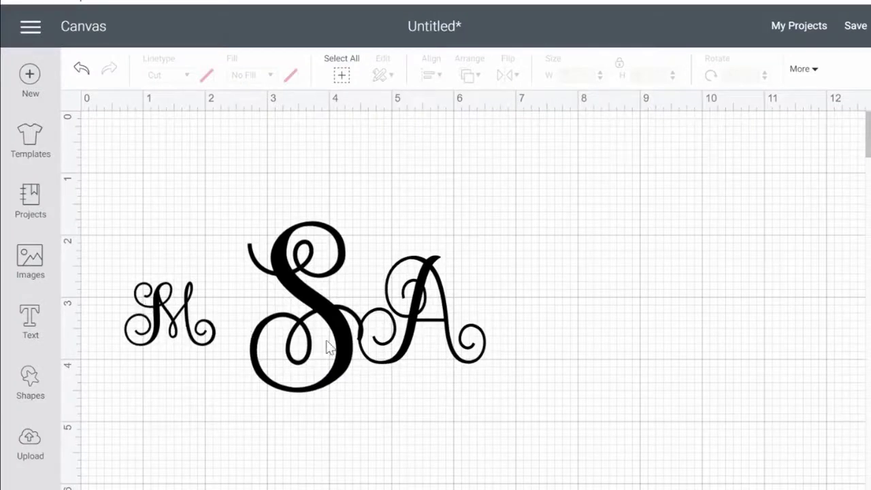
pyautogui.click(419, 298)
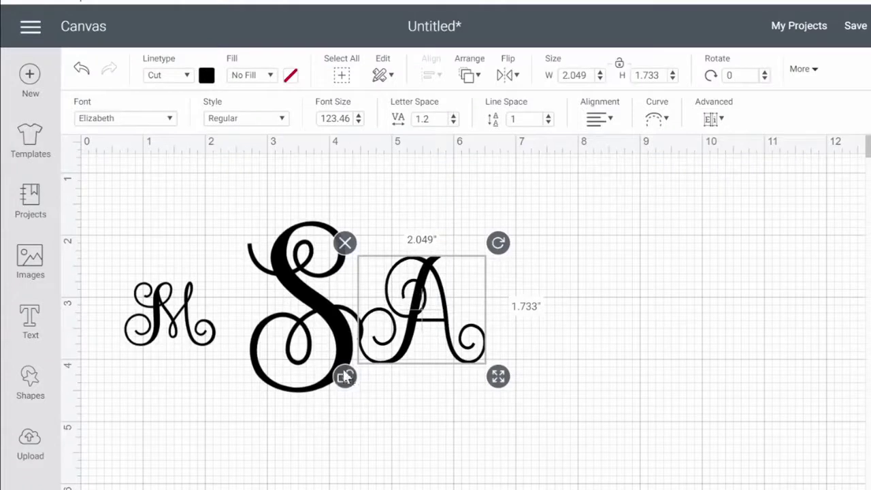
pyautogui.click(345, 377)
# Unlock the M's proportions and stretch it to about 2.22 by 1.65 inches, reaching the S's left curl
pyautogui.click(163, 317)
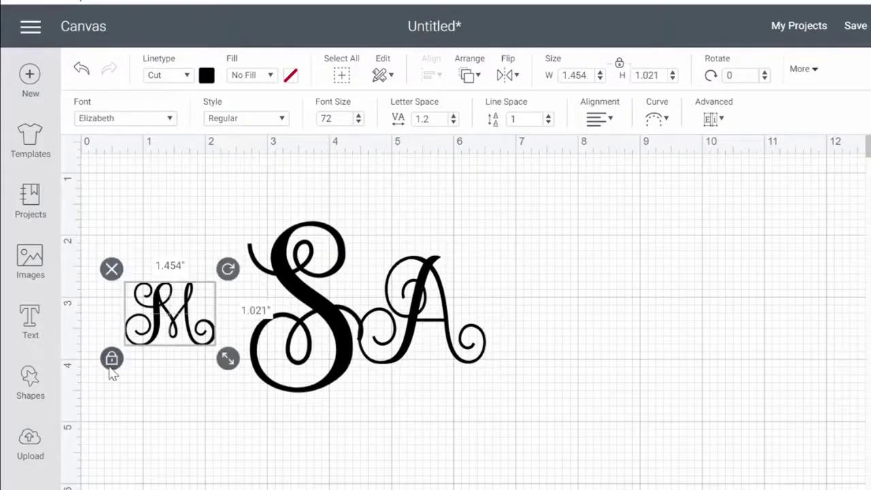
pyautogui.click(111, 359)
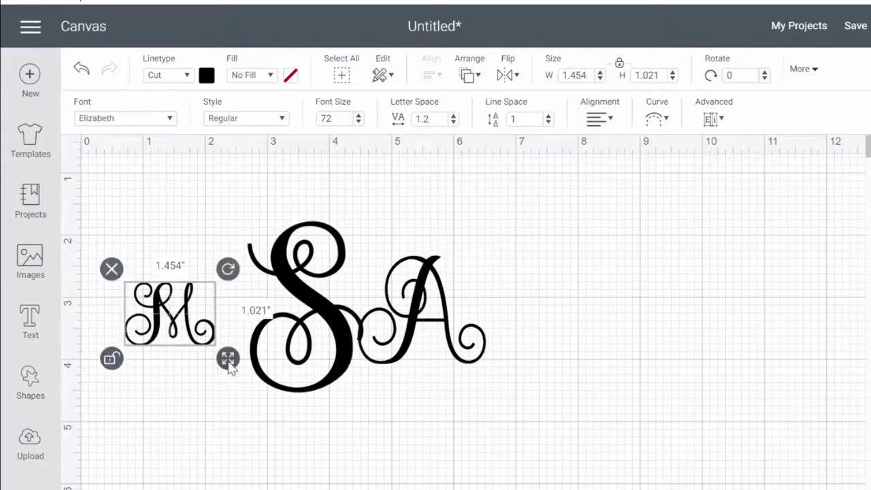
pyautogui.moveTo(230, 361); pyautogui.dragTo(262, 392)
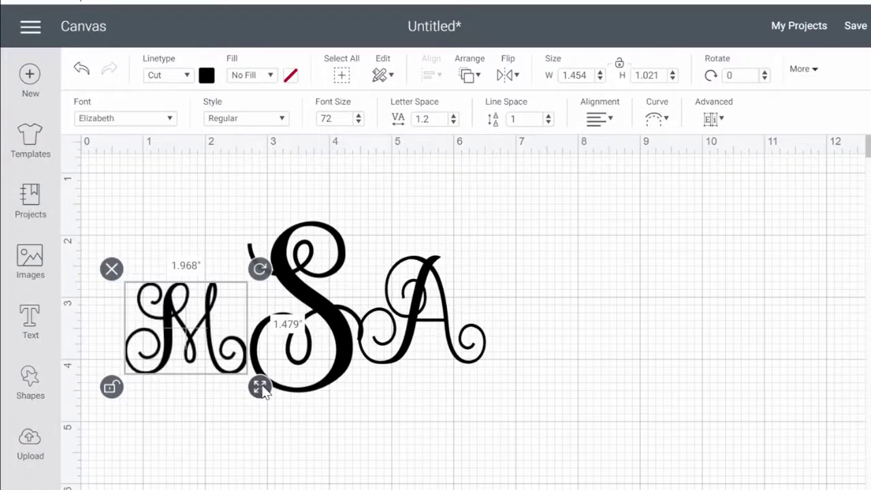
pyautogui.moveTo(263, 391)
pyautogui.mouseDown()
pyautogui.moveTo(283, 402)
pyautogui.moveTo(275, 398)
pyautogui.mouseUp()
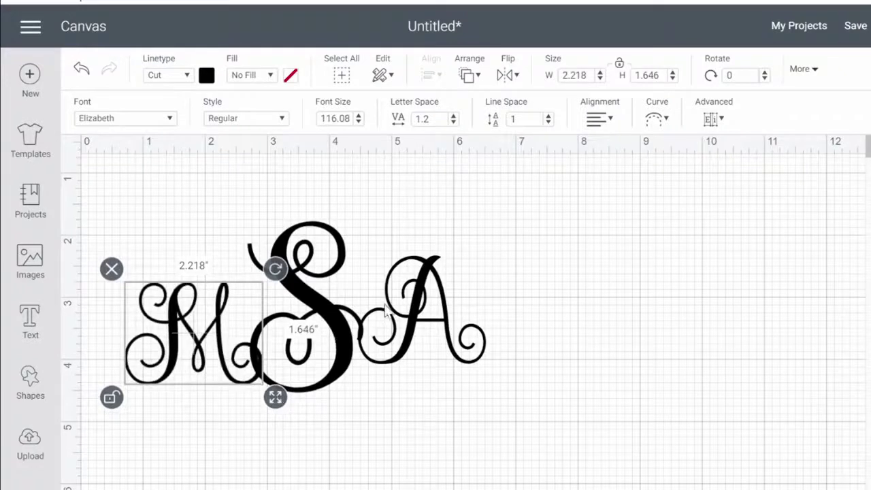
# Compare the width and height of the A with those of the M, and check the M's position values
pyautogui.click(437, 299)
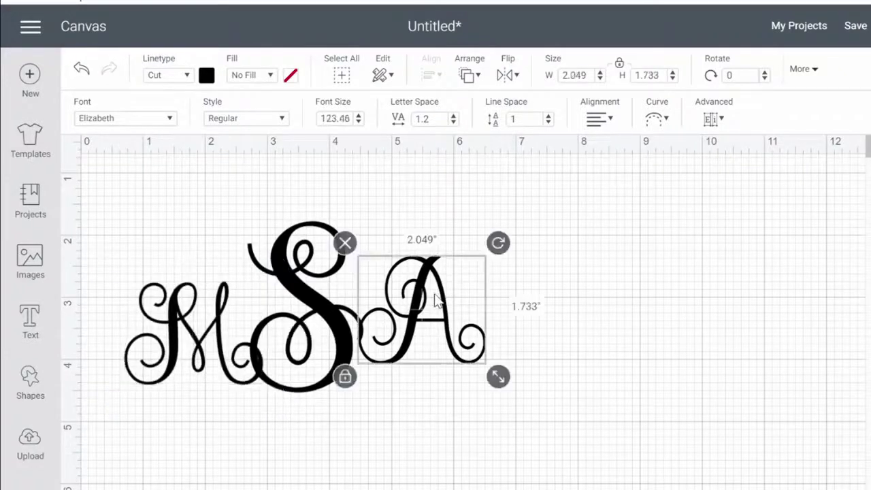
pyautogui.click(209, 327)
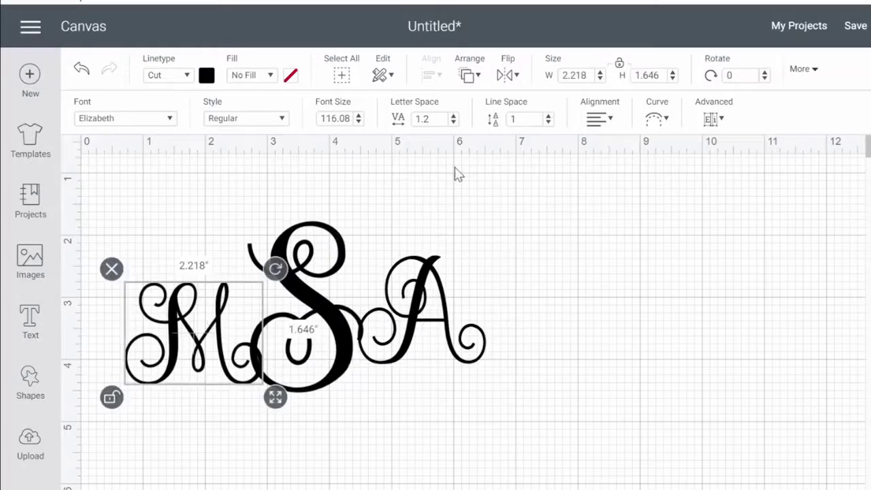
pyautogui.click(821, 75)
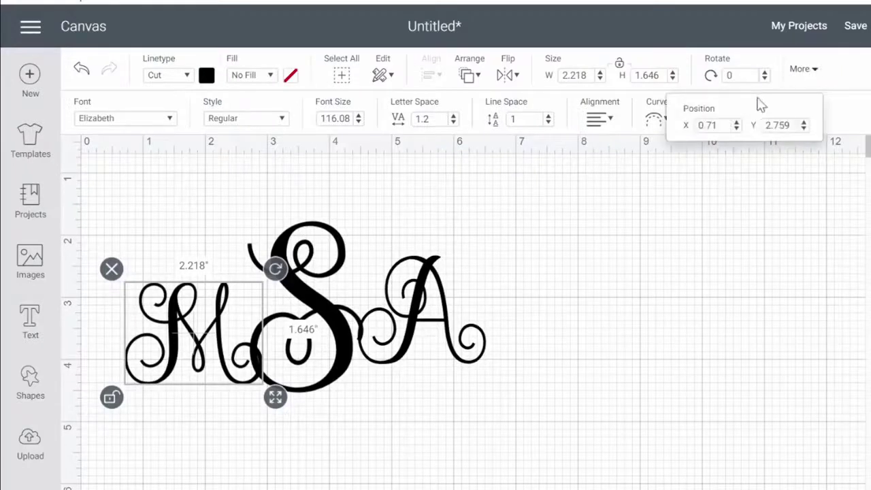
pyautogui.click(817, 75)
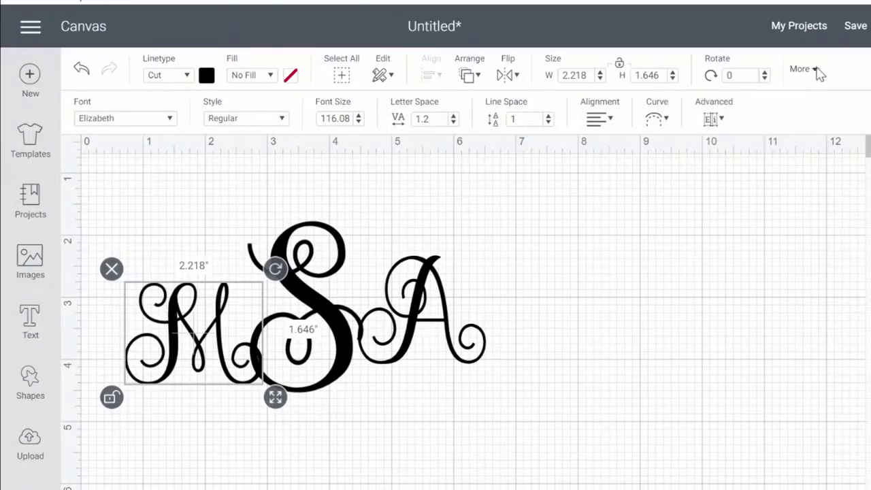
pyautogui.click(815, 74)
pyautogui.click(686, 250)
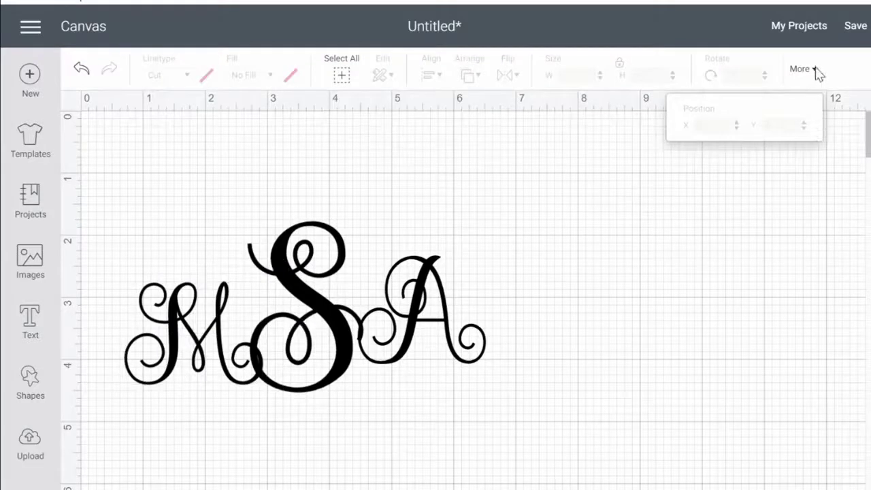
pyautogui.click(428, 320)
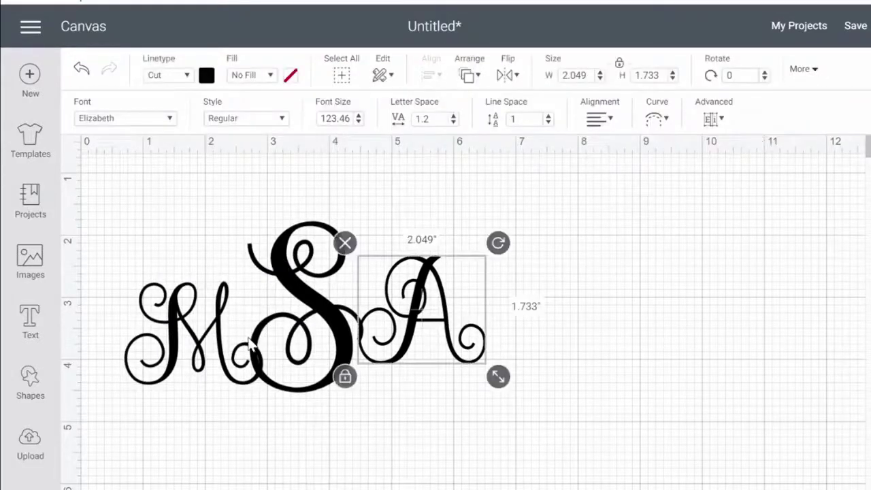
pyautogui.click(203, 342)
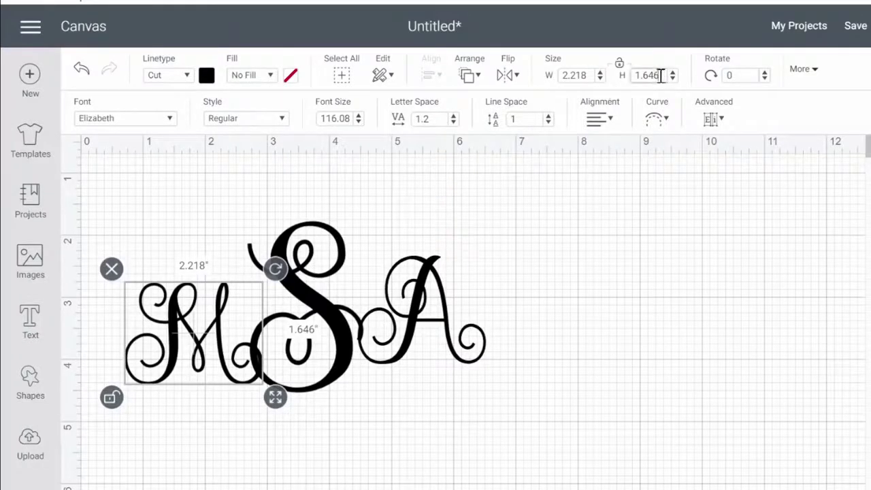
pyautogui.moveTo(666, 75); pyautogui.dragTo(637, 76)
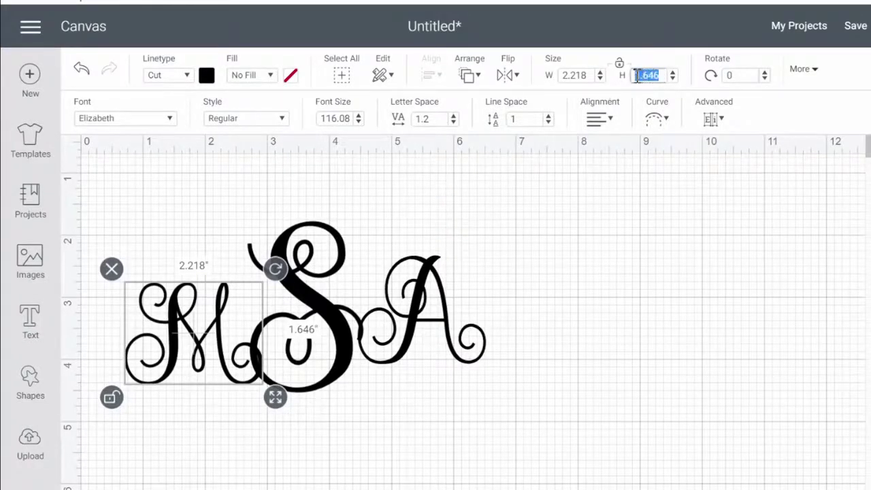
pyautogui.click(646, 268)
pyautogui.click(435, 336)
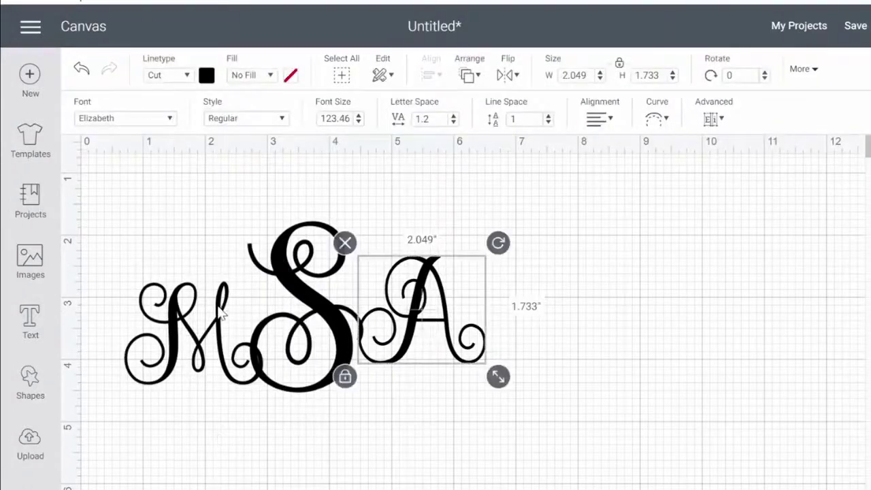
# Place the M against the S's left side, level with the A, and set its height to 1.733 inches, relocking its proportions
pyautogui.moveTo(222, 309); pyautogui.dragTo(644, 139)
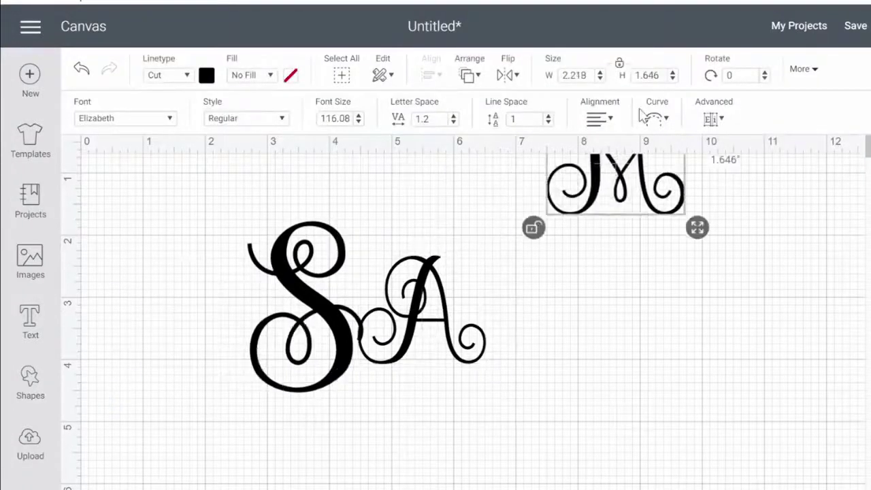
pyautogui.moveTo(630, 188); pyautogui.dragTo(199, 333)
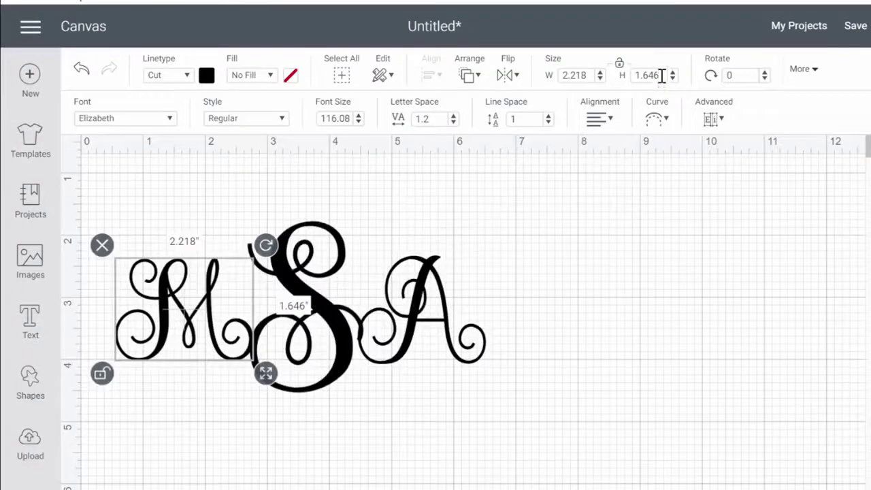
pyautogui.moveTo(661, 75); pyautogui.dragTo(635, 76)
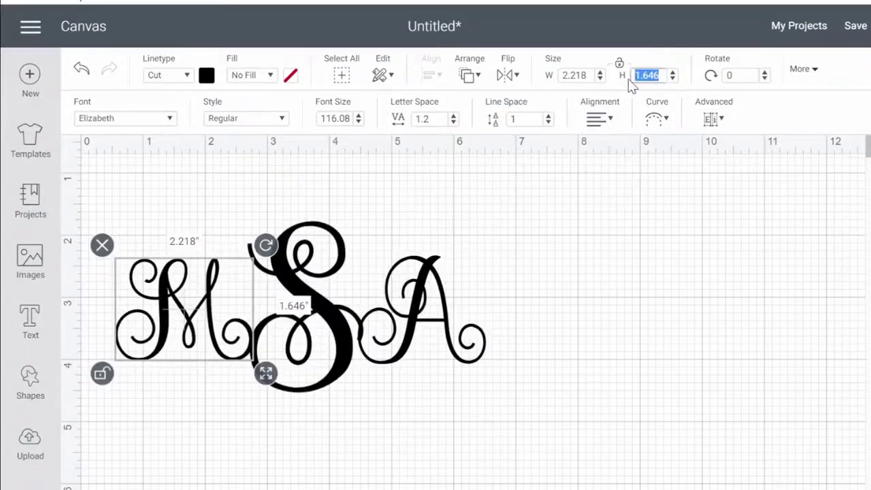
pyautogui.write('1.733')
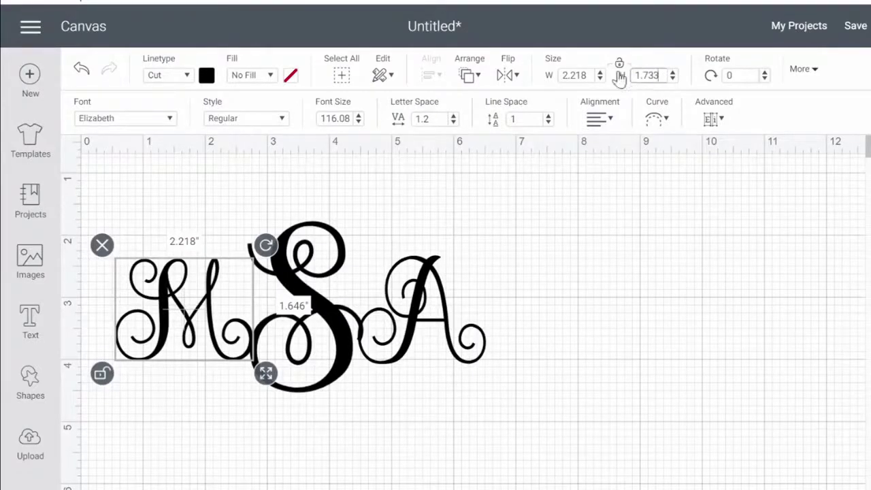
pyautogui.click(620, 68)
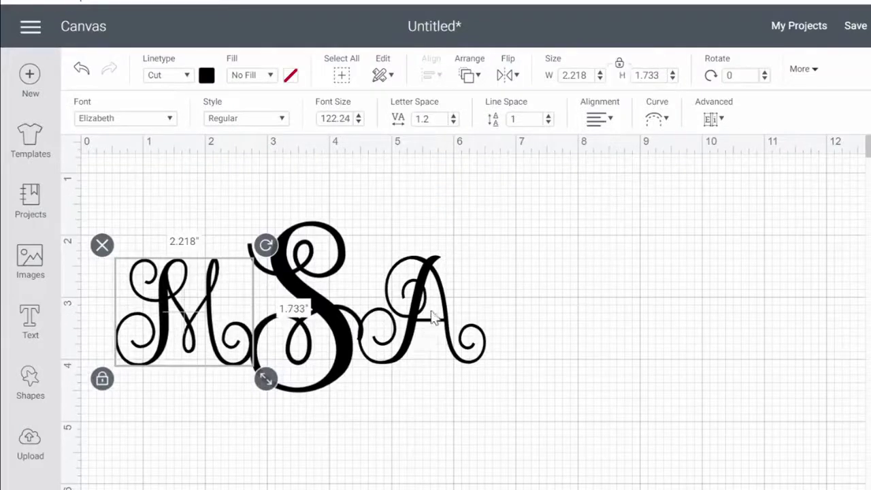
# Match the M's width to the A by setting it to 2.049 inches with proportions unlocked, and lock them again
pyautogui.click(435, 323)
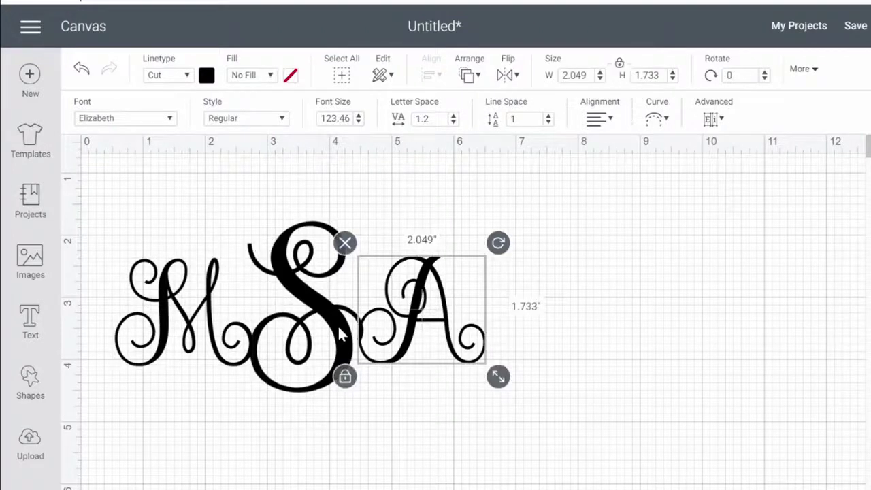
pyautogui.click(189, 320)
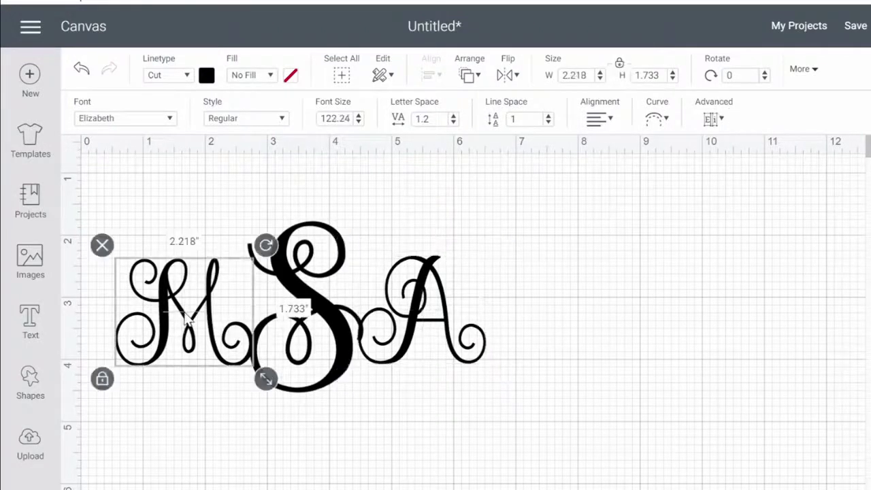
pyautogui.click(622, 68)
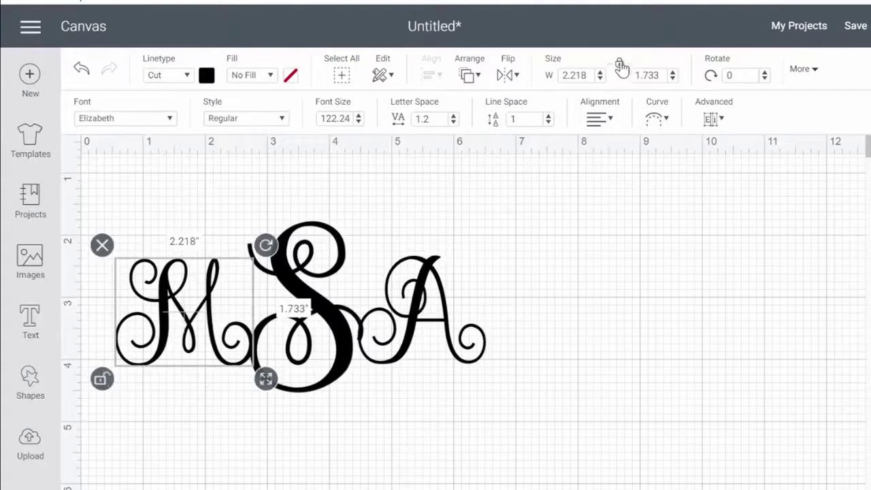
pyautogui.moveTo(592, 76); pyautogui.dragTo(565, 79)
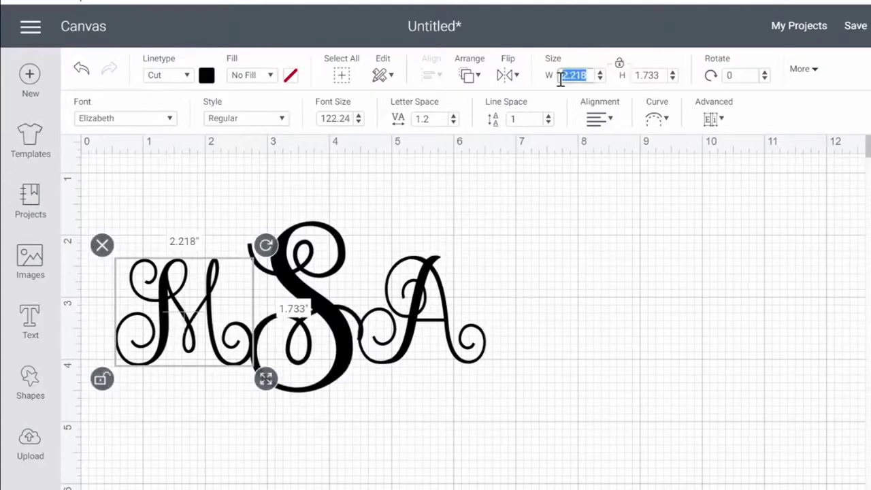
pyautogui.press('BackSpace')
pyautogui.write('2.049')
pyautogui.click(619, 65)
pyautogui.click(531, 282)
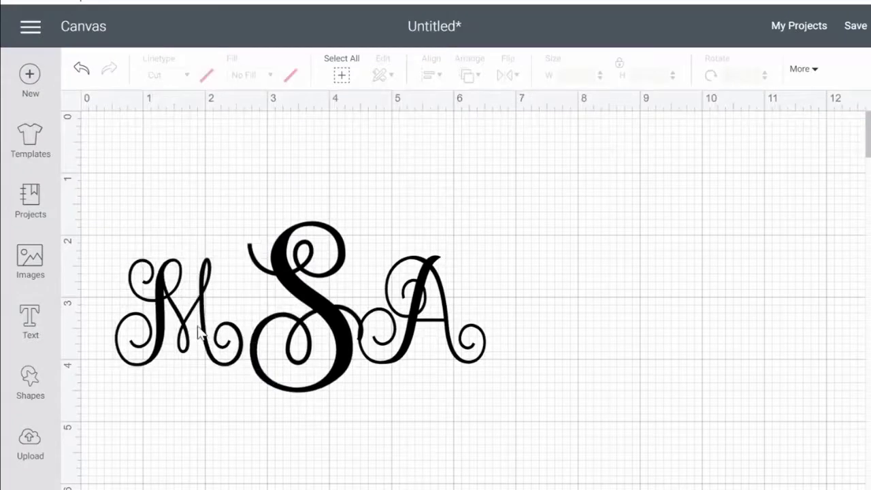
# Move the M right and slightly up so it touches the S's left side, and raise the A level with it
pyautogui.click(174, 314)
pyautogui.moveTo(174, 315)
pyautogui.mouseDown()
pyautogui.moveTo(176, 303)
pyautogui.moveTo(189, 308)
pyautogui.mouseUp()
pyautogui.click(177, 408)
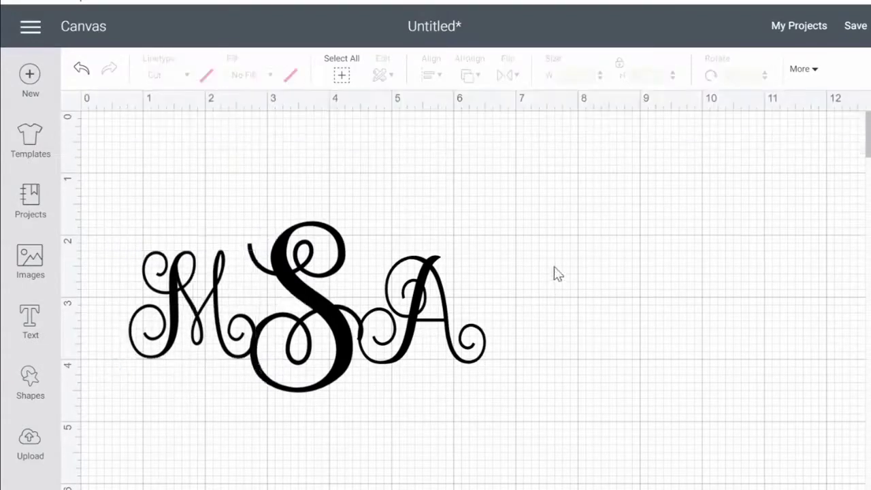
pyautogui.click(415, 282)
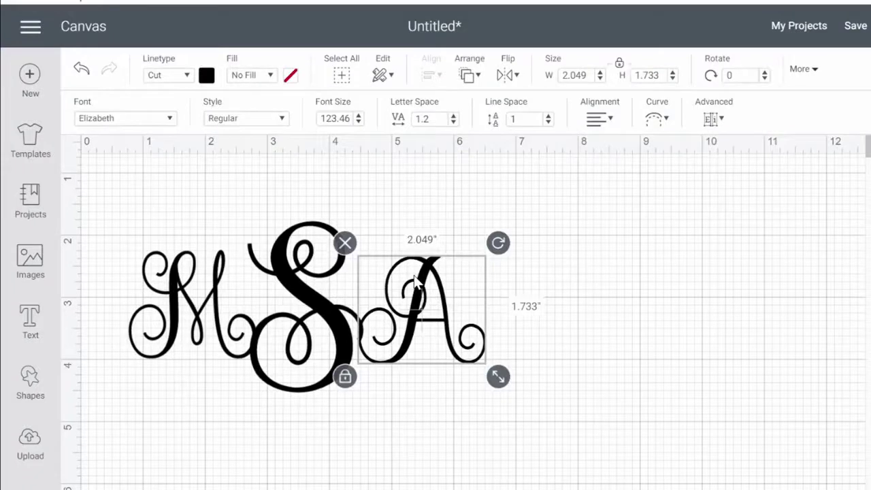
pyautogui.moveTo(415, 282); pyautogui.dragTo(415, 274)
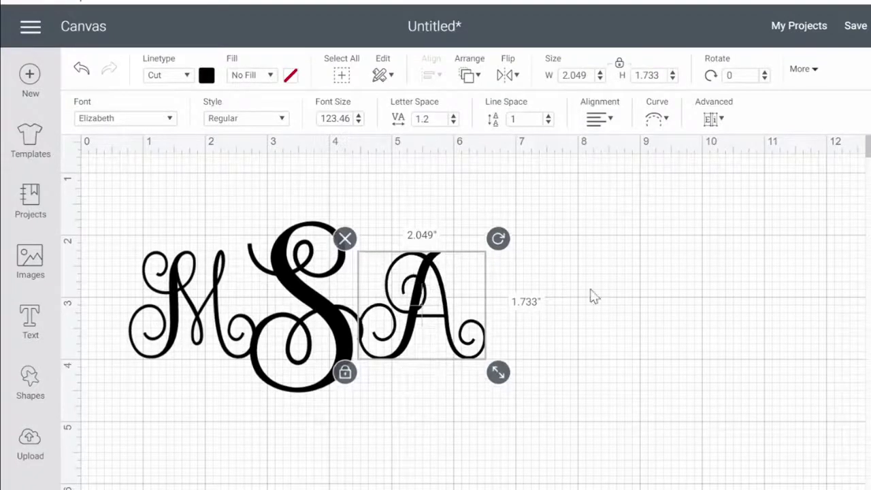
pyautogui.click(667, 300)
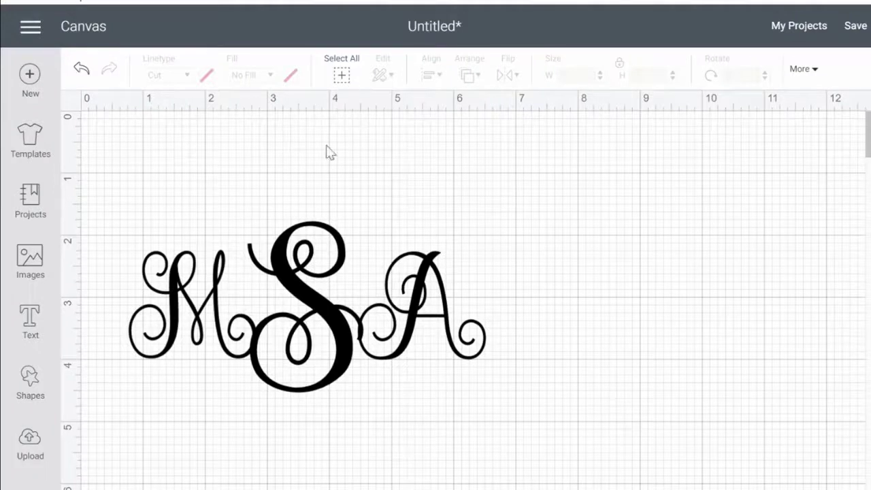
# Select all three letters, move them up and slightly right, and scale them together to about 4.32 by 2.06 inches
pyautogui.click(341, 77)
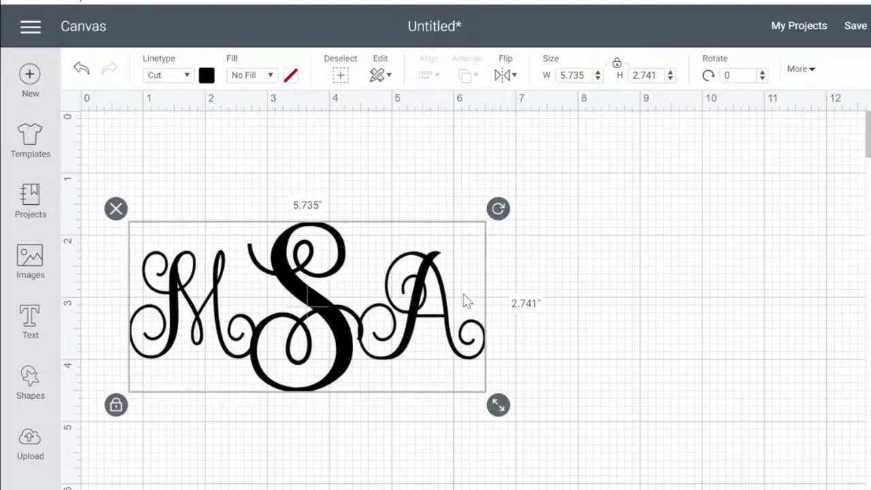
pyautogui.moveTo(367, 295); pyautogui.dragTo(379, 271)
pyautogui.moveTo(423, 276); pyautogui.dragTo(363, 267)
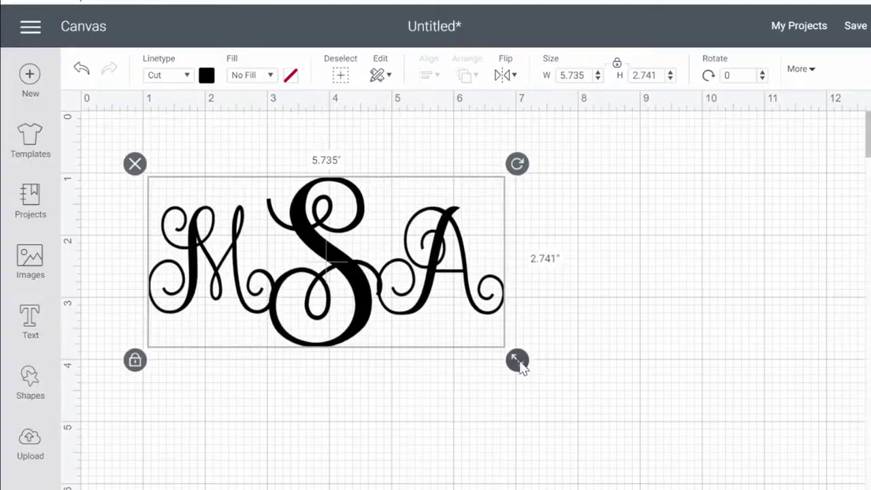
pyautogui.moveTo(519, 363); pyautogui.dragTo(432, 315)
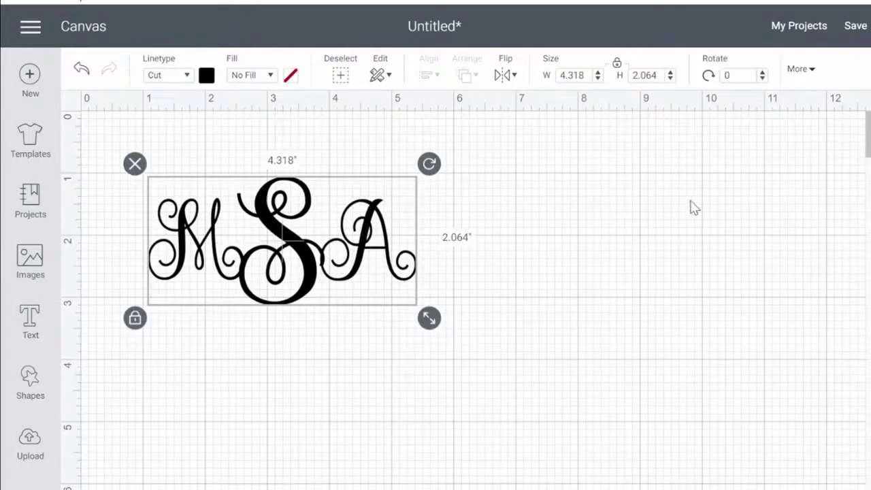
pyautogui.click(693, 207)
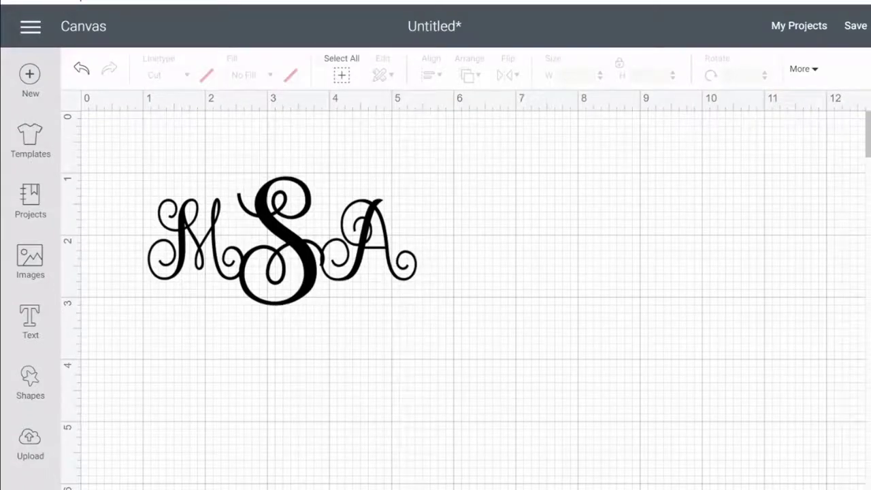
# Preview how the letters are laid out on the cutting mat, and return to the canvas
pyautogui.click(870, 26)
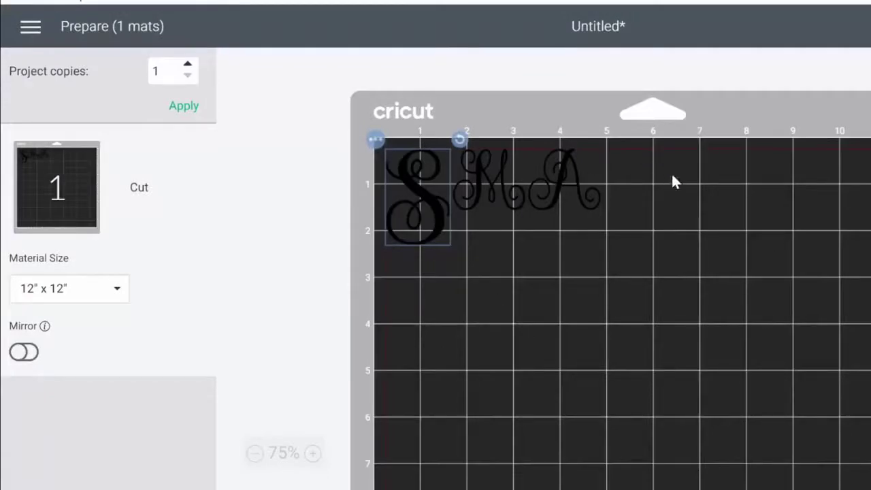
pyautogui.click(571, 267)
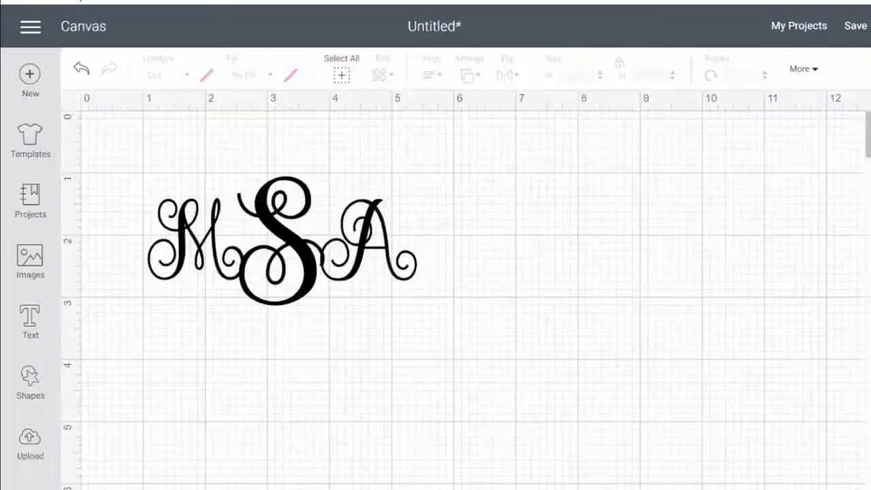
# Select all three monogram letters and move them together slightly down and right
pyautogui.click(294, 256)
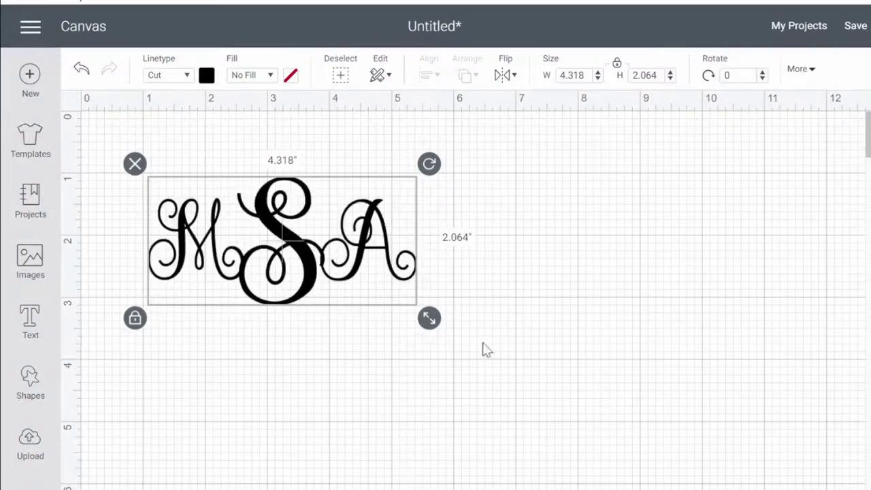
pyautogui.moveTo(297, 249); pyautogui.dragTo(309, 265)
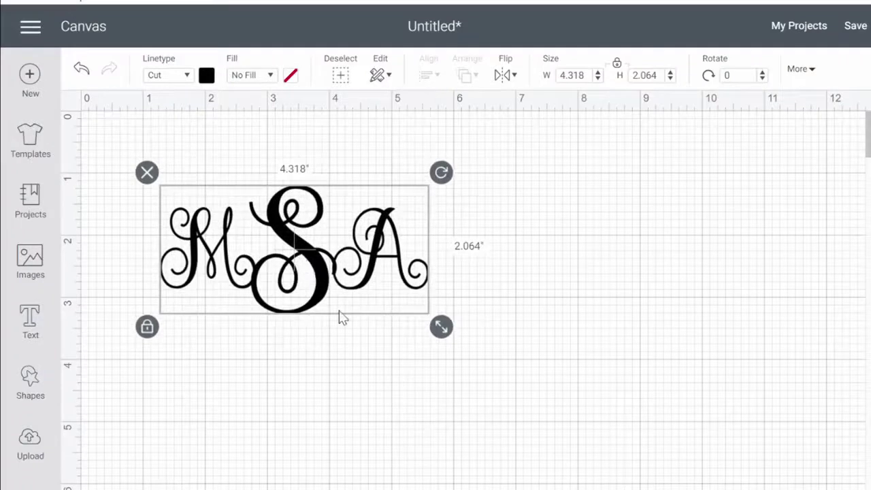
# Check that the three letters select as one unit, and preview how the monogram is laid out on the cutting mat
pyautogui.click(343, 351)
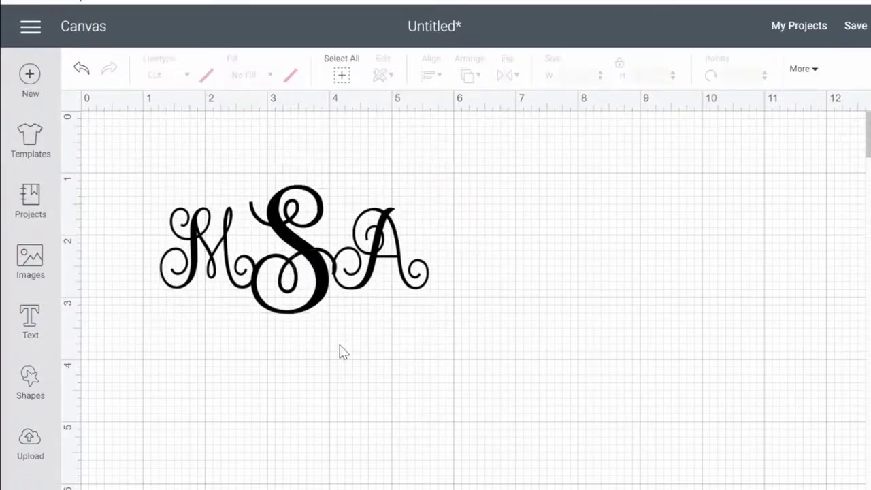
pyautogui.click(317, 257)
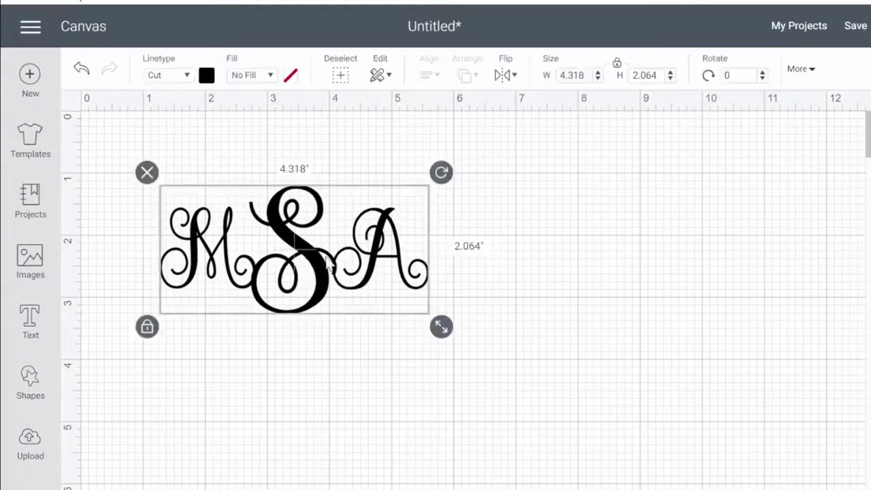
pyautogui.click(561, 259)
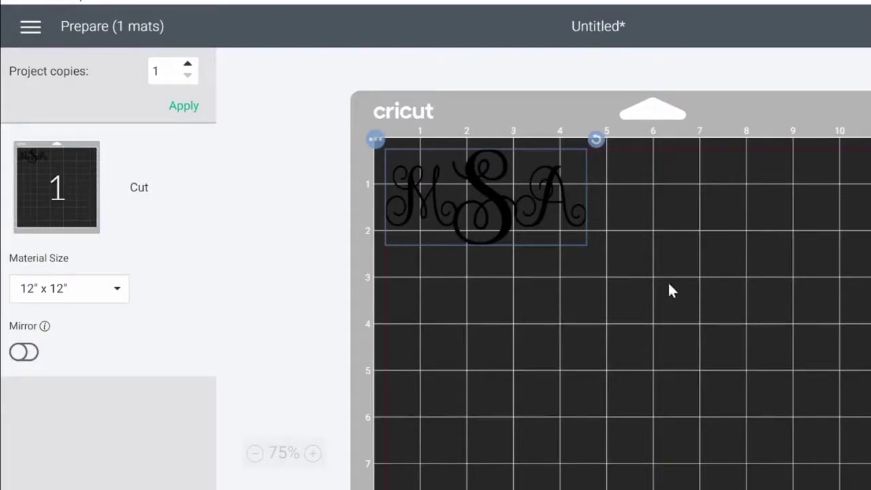
pyautogui.click(657, 312)
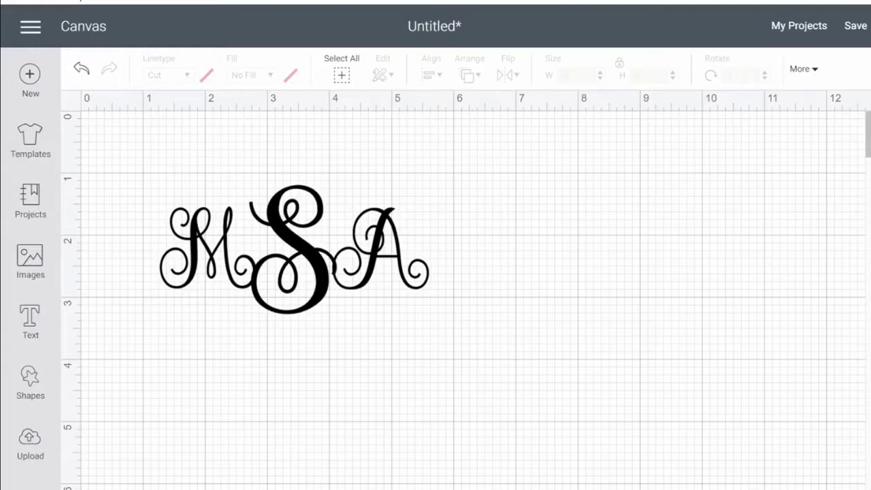
# Paste a copy of the monogram beside the original, and delete the copy
pyautogui.click(328, 271)
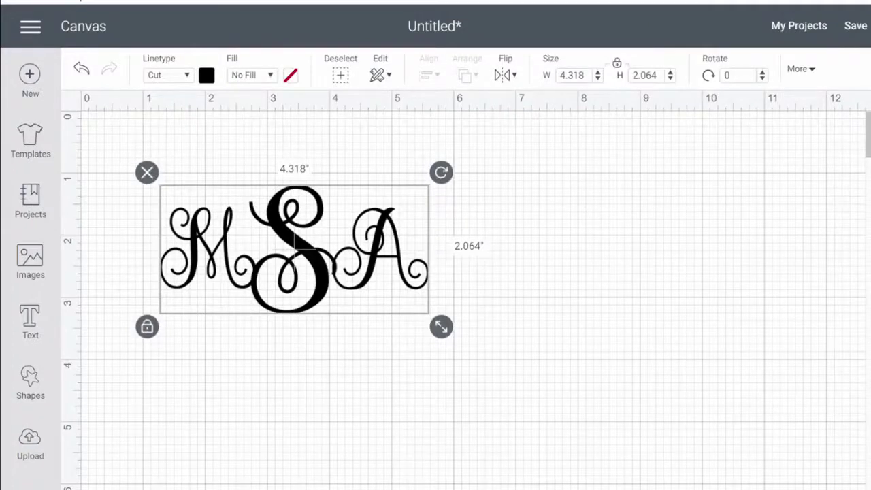
pyautogui.hotkey('ctrl', 'v')
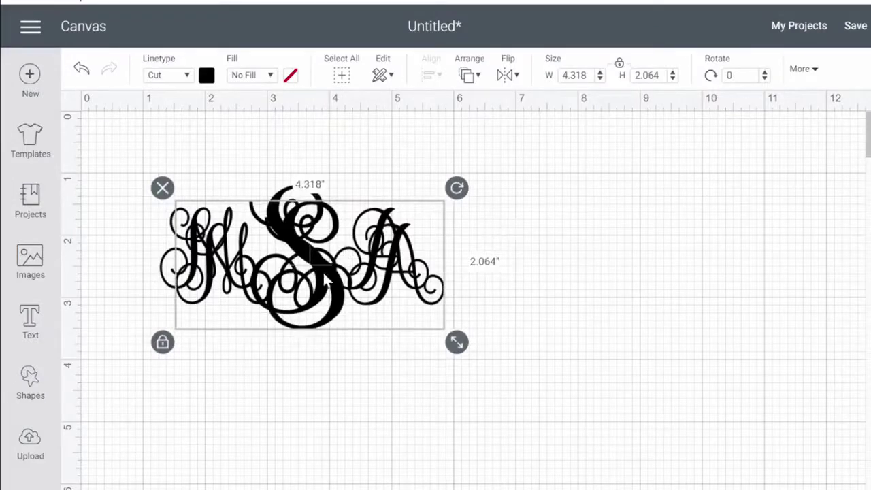
pyautogui.moveTo(326, 278); pyautogui.dragTo(635, 251)
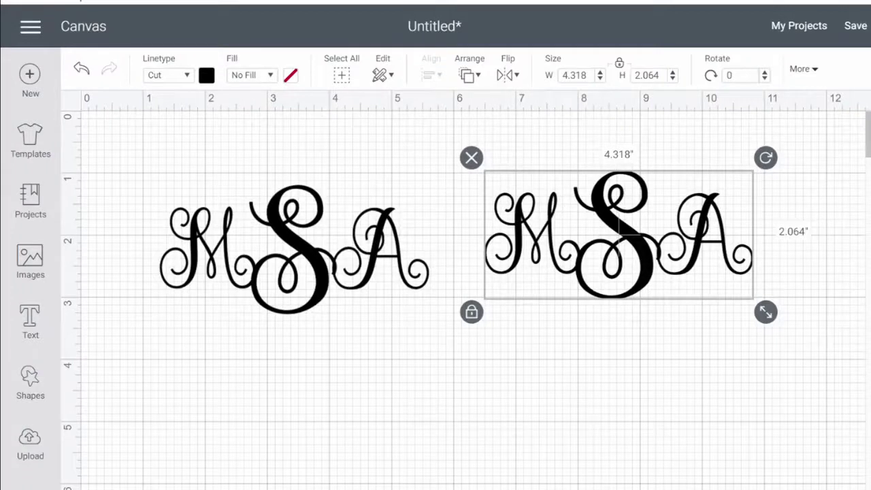
pyautogui.press('Delete')
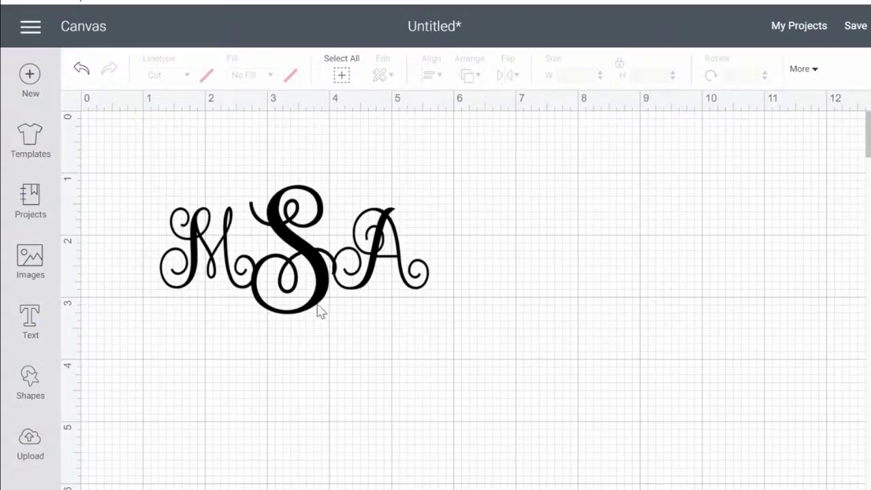
# Recheck the single monogram's placement on the 12 x 12 inch cutting mat, and return to the canvas
pyautogui.click(304, 257)
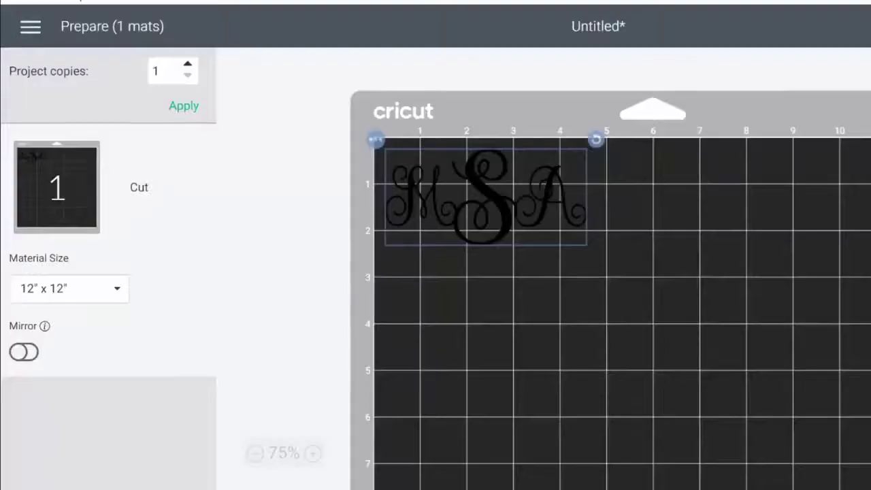
pyautogui.click(678, 335)
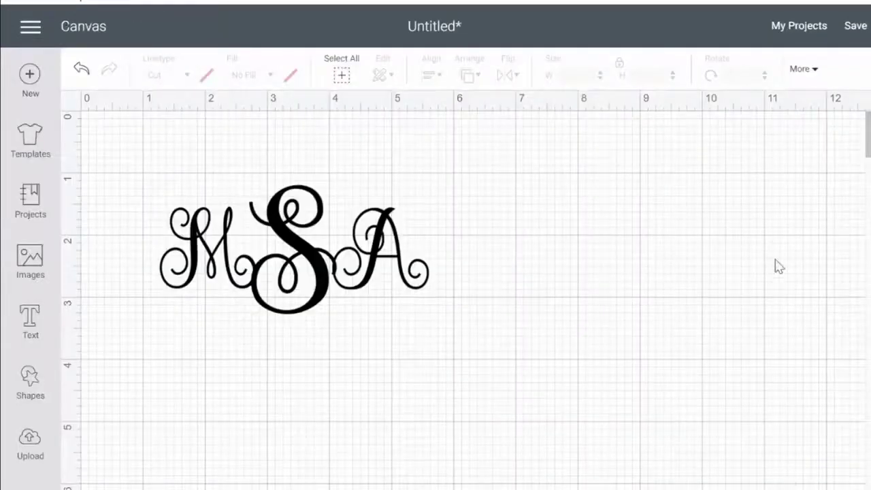
# Save the project under the monogram owner's name followed by the word MONOGRAM
pyautogui.click(857, 30)
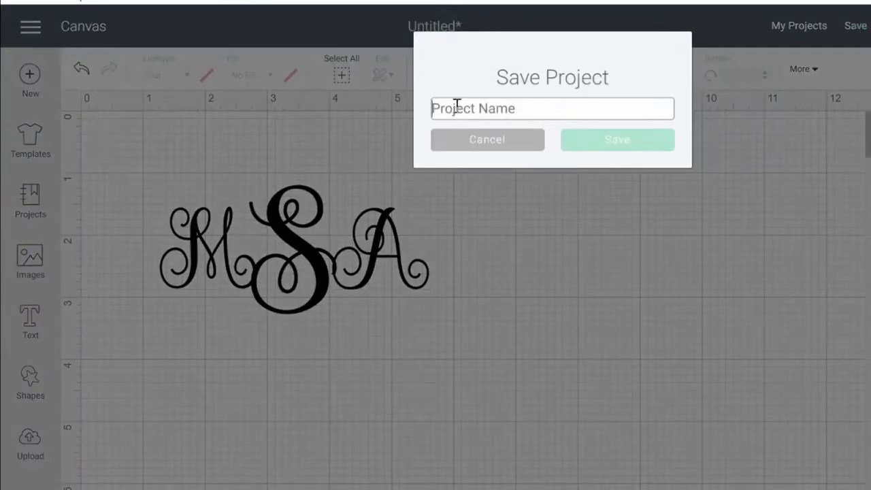
pyautogui.write('MA')
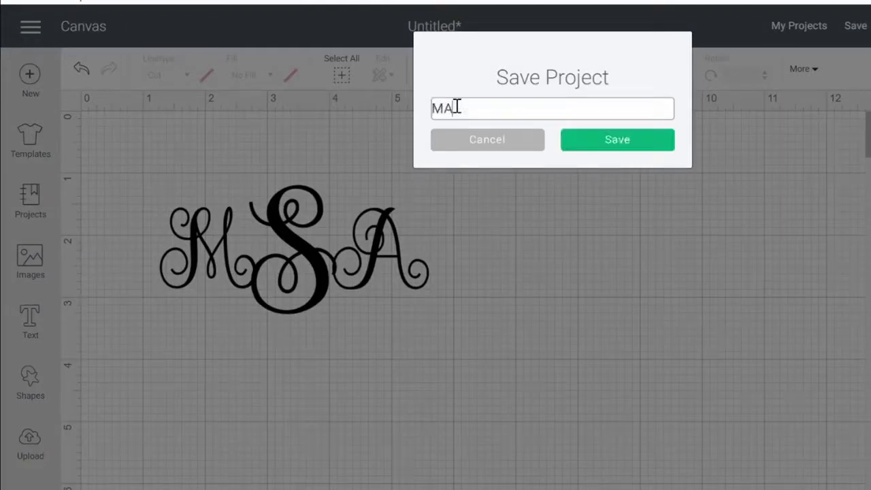
pyautogui.write('RDIS MO')
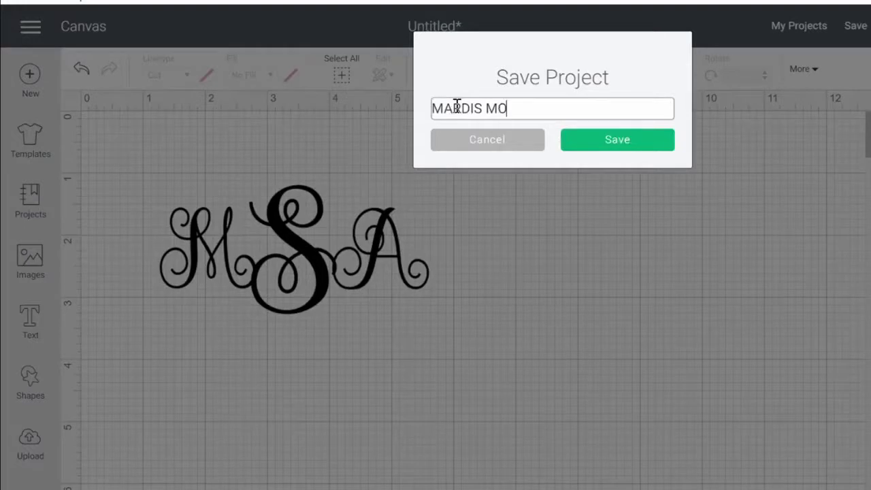
pyautogui.write('NOGRAM')
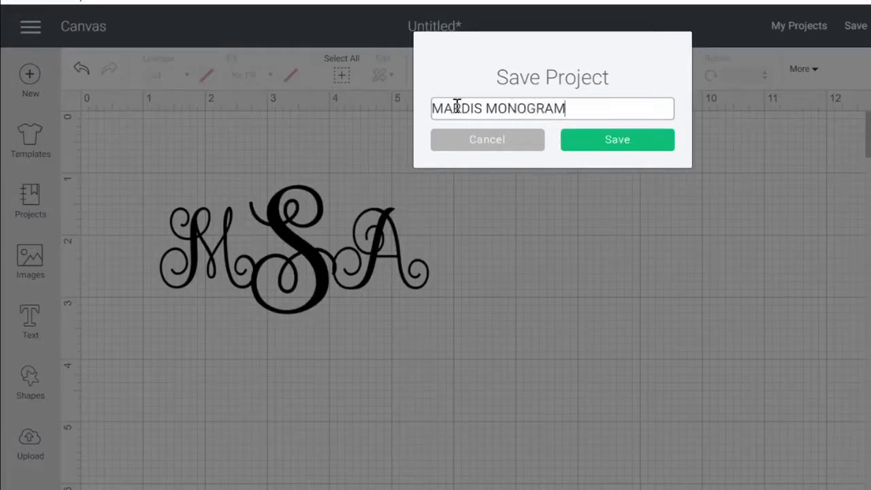
pyautogui.click(623, 143)
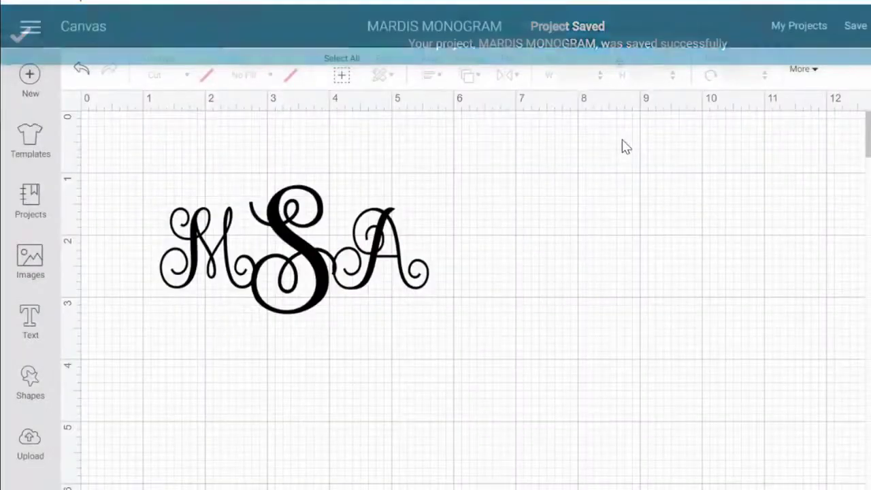
pyautogui.click(327, 246)
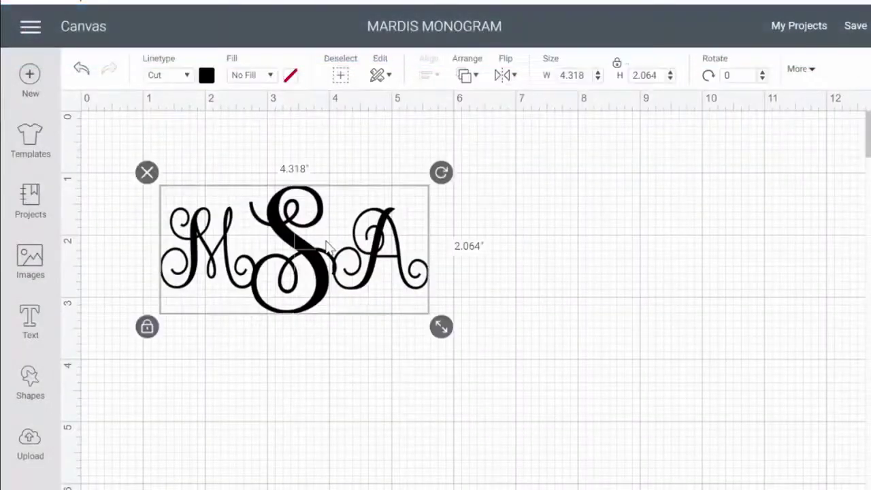
pyautogui.click(674, 200)
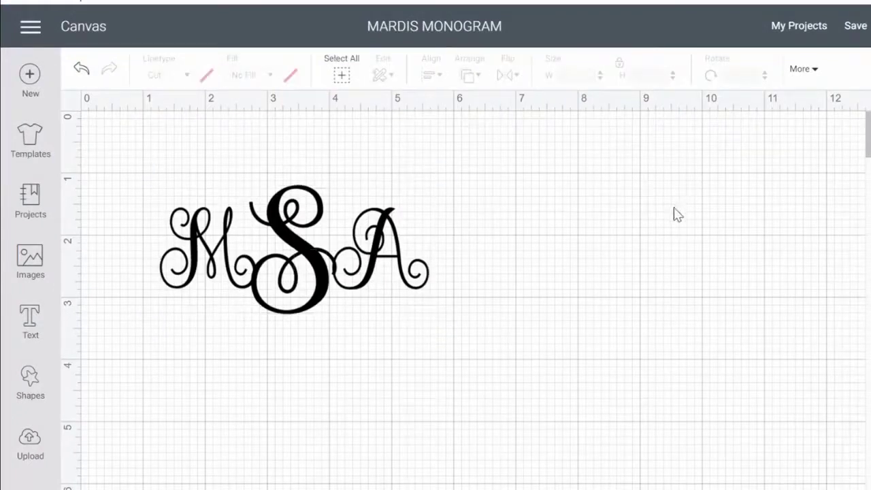